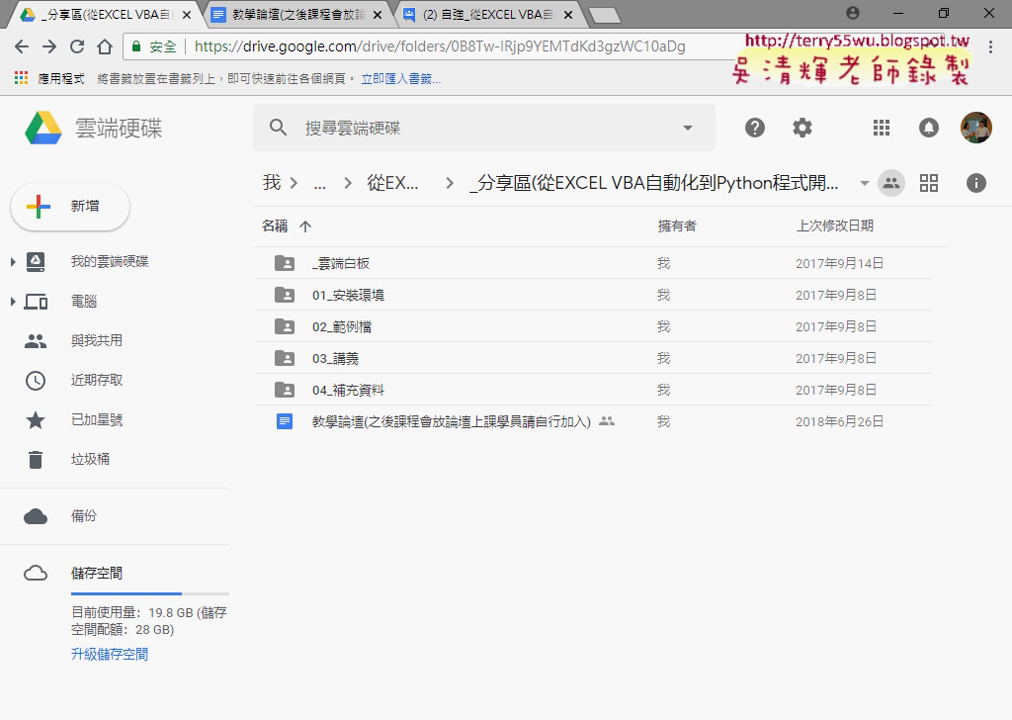
# Bring Eclipse forward and check the workspace is C:\python_workspace2 without switching.
pyautogui.click(548, 548)
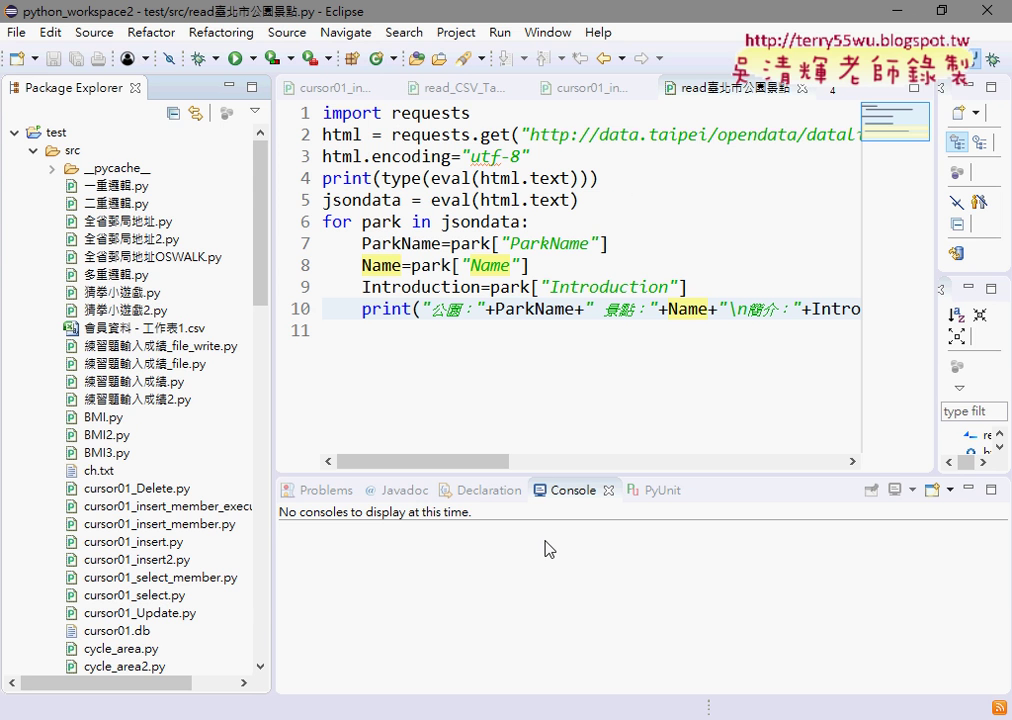
pyautogui.click(18, 35)
pyautogui.moveTo(85, 567)
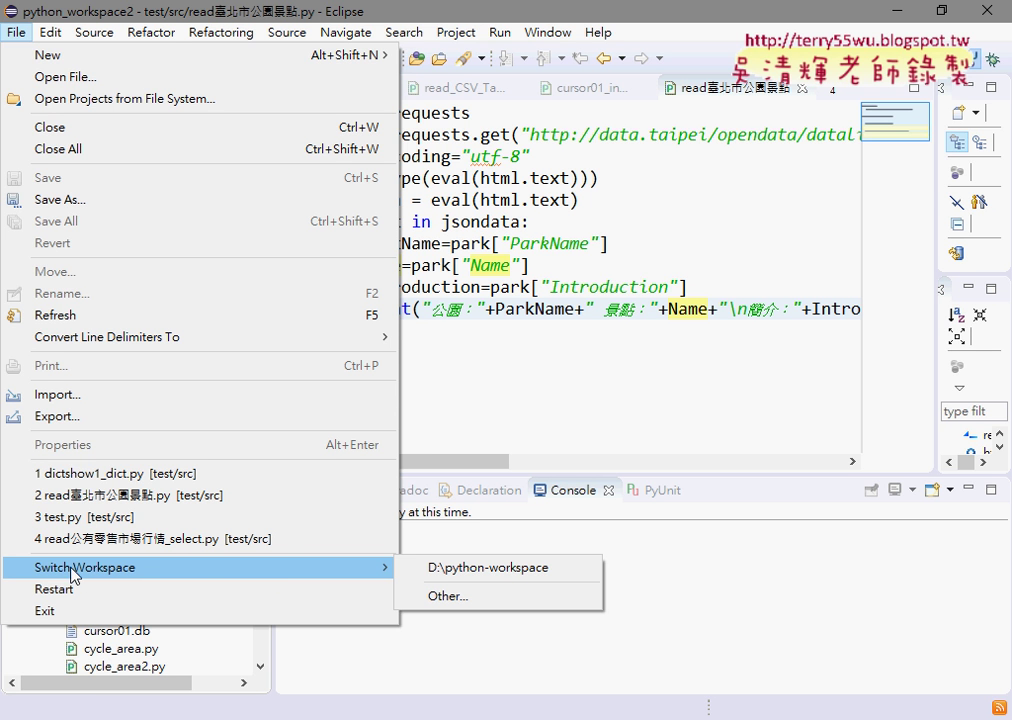
pyautogui.click(486, 600)
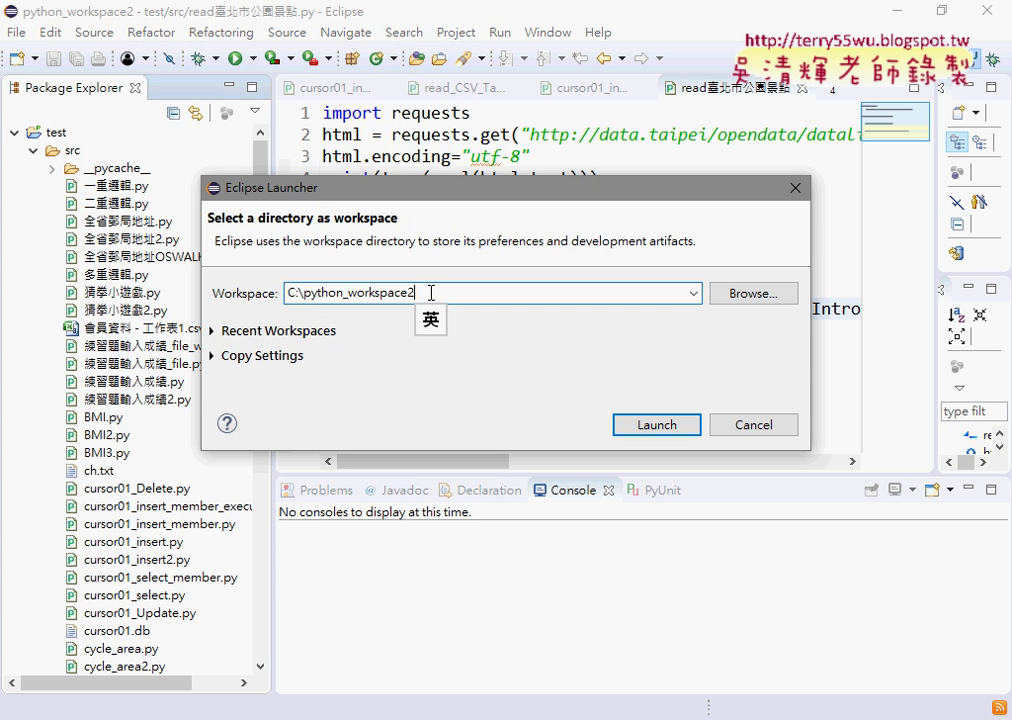
pyautogui.moveTo(431, 291); pyautogui.dragTo(304, 297)
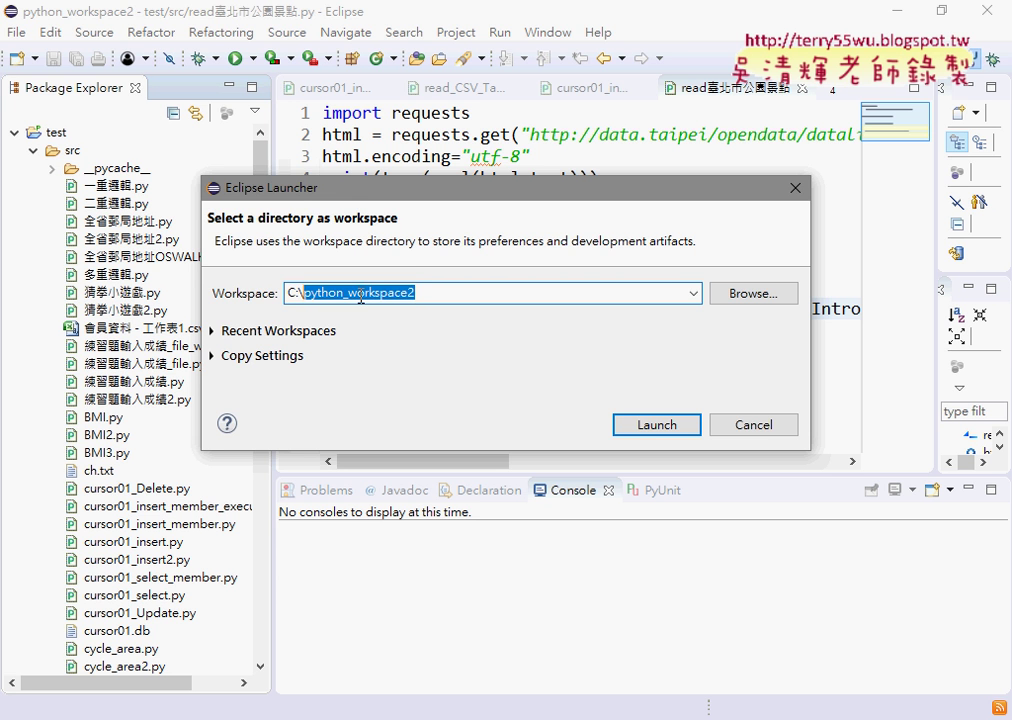
pyautogui.click(760, 424)
pyautogui.click(548, 32)
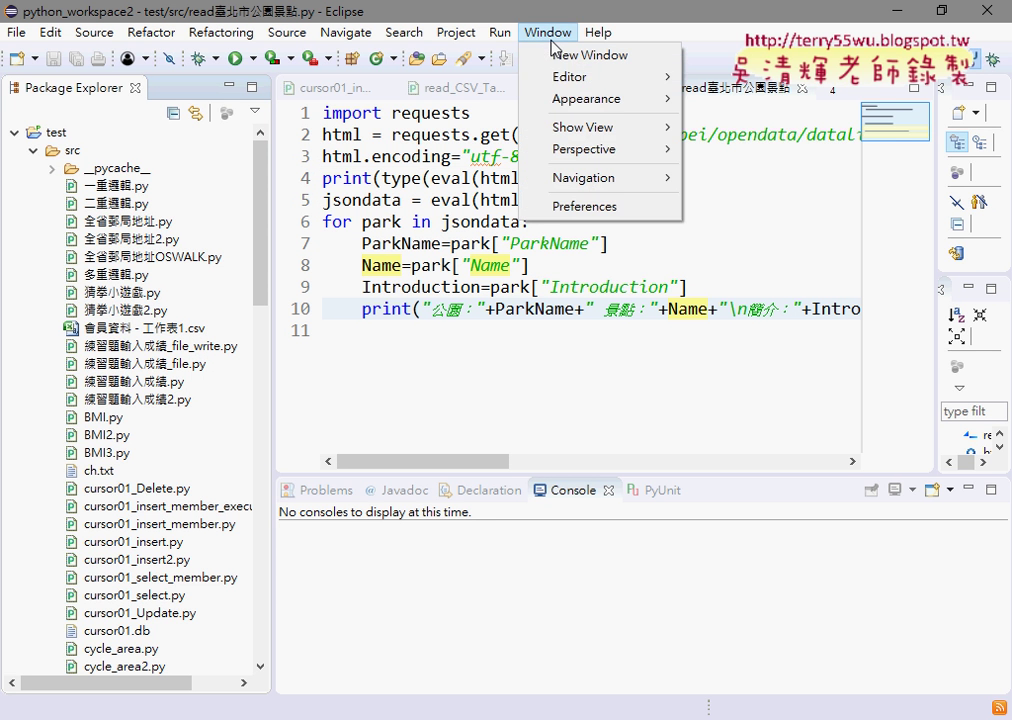
# Inspect the PyDev interpreter C:\Python36-32\python.exe and its library paths, then apply and close.
pyautogui.click(572, 207)
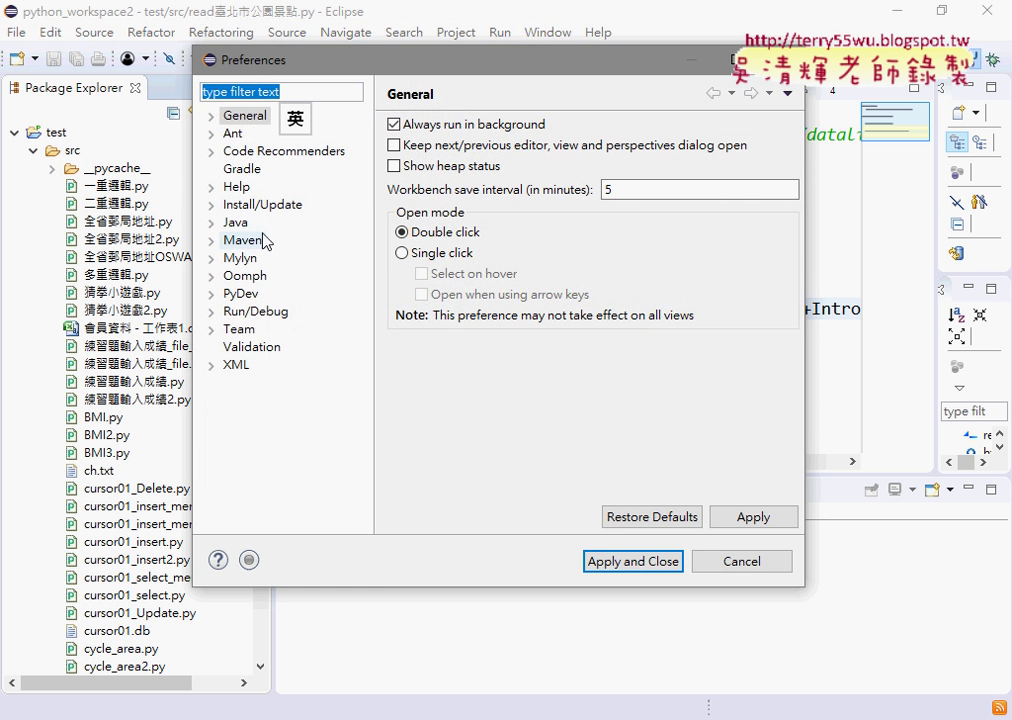
pyautogui.click(211, 293)
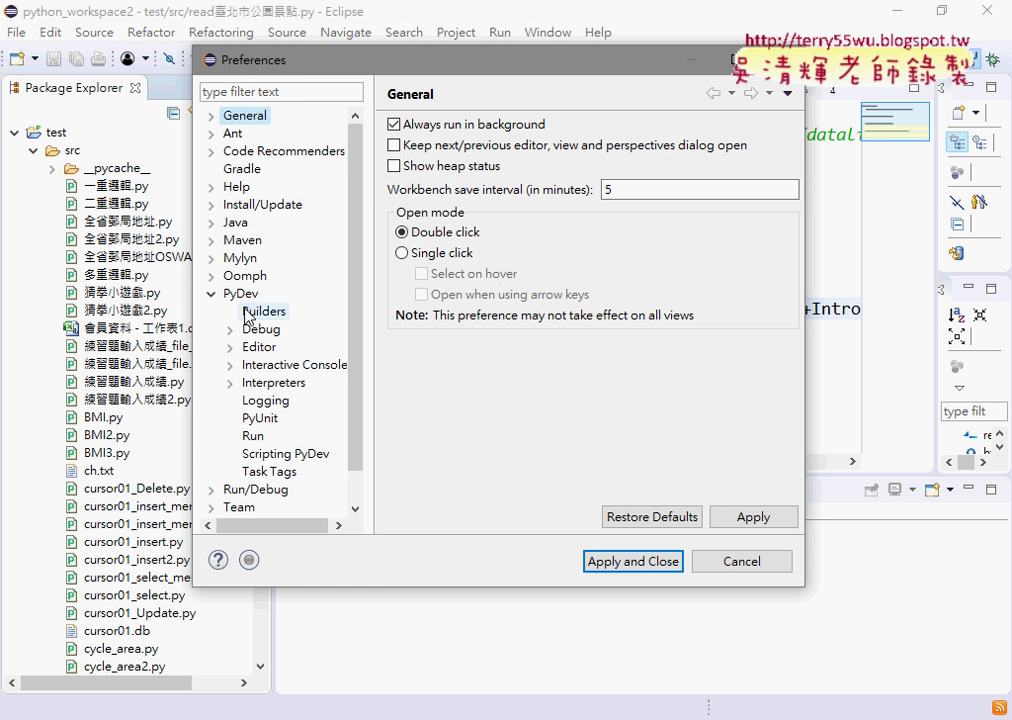
pyautogui.click(230, 382)
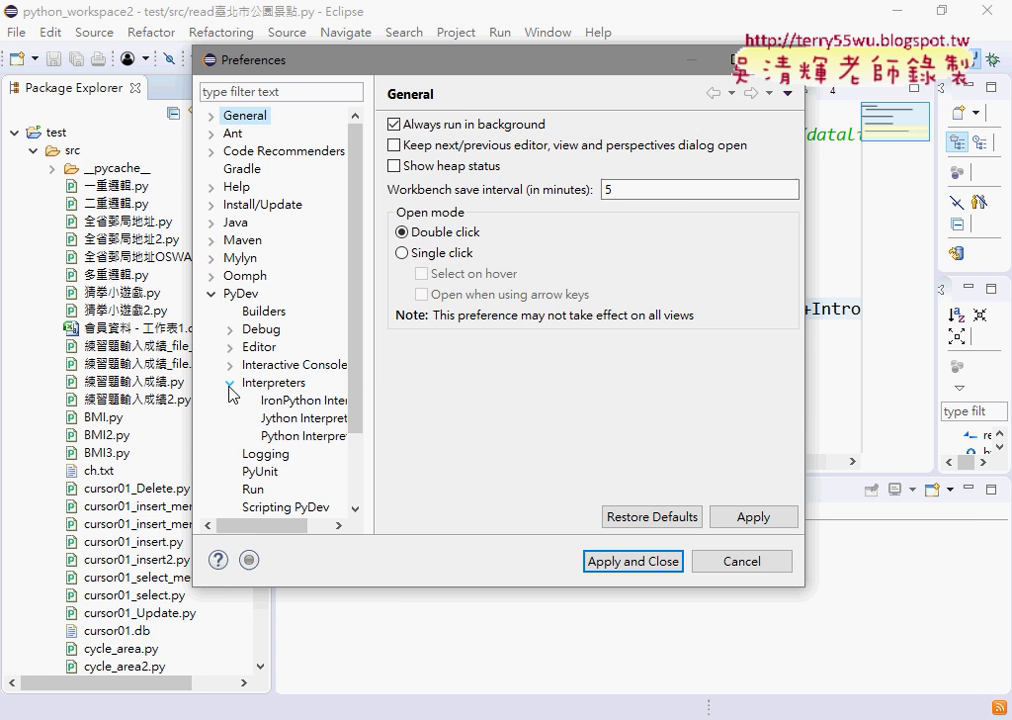
pyautogui.click(283, 436)
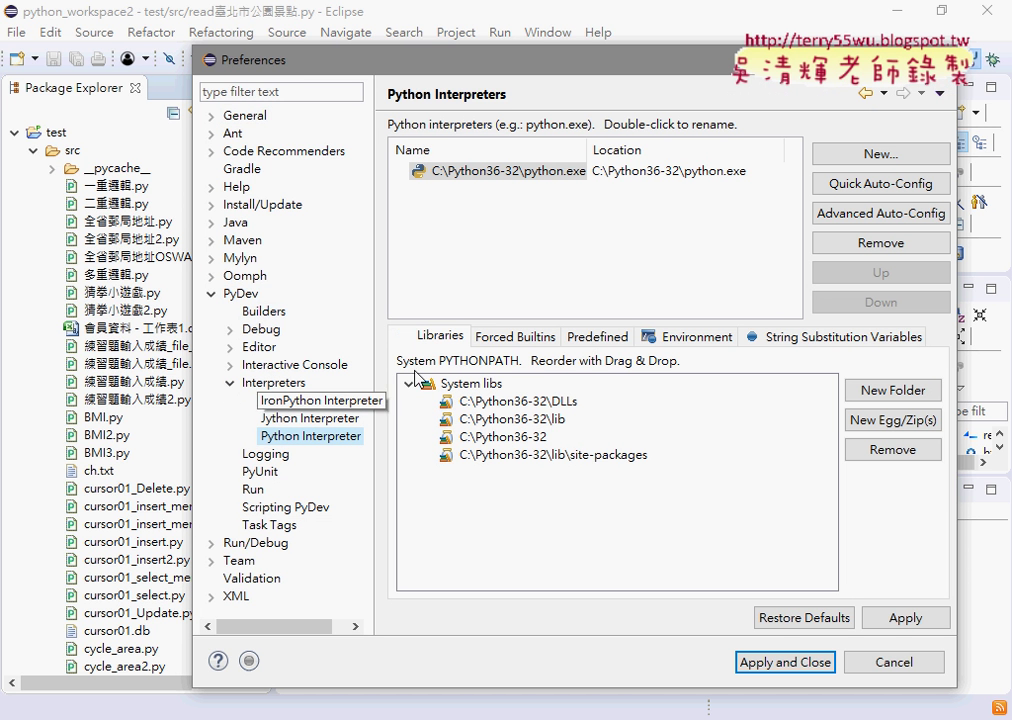
pyautogui.moveTo(587, 153); pyautogui.dragTo(689, 153)
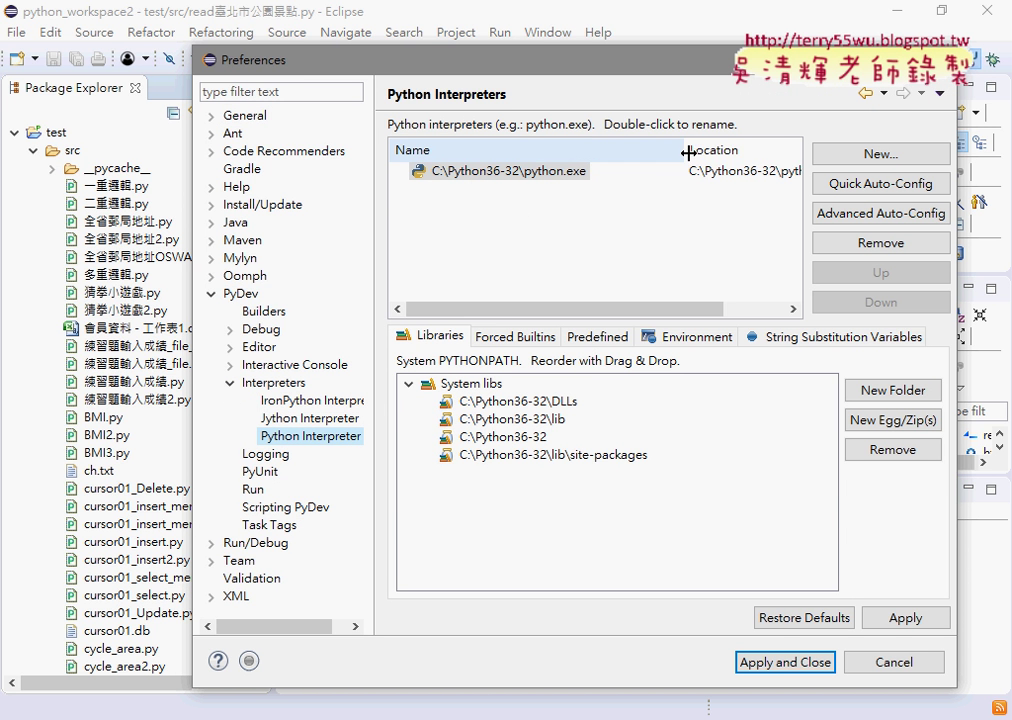
pyautogui.click(500, 172)
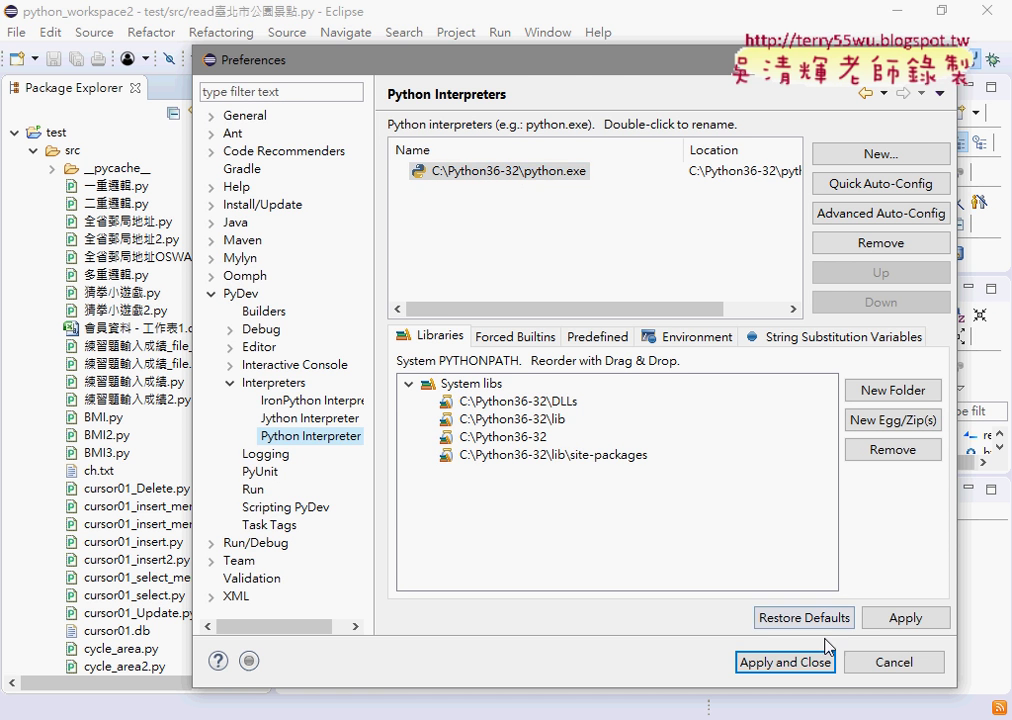
pyautogui.click(770, 665)
pyautogui.click(200, 715)
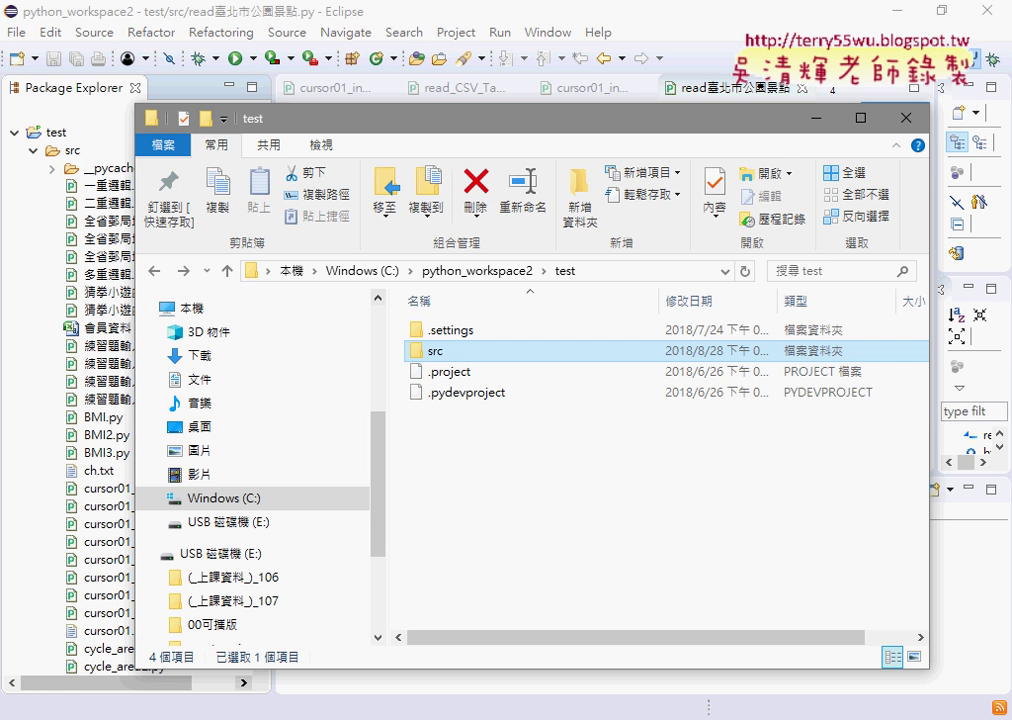
pyautogui.click(353, 272)
pyautogui.scroll(-2, 430, 350)
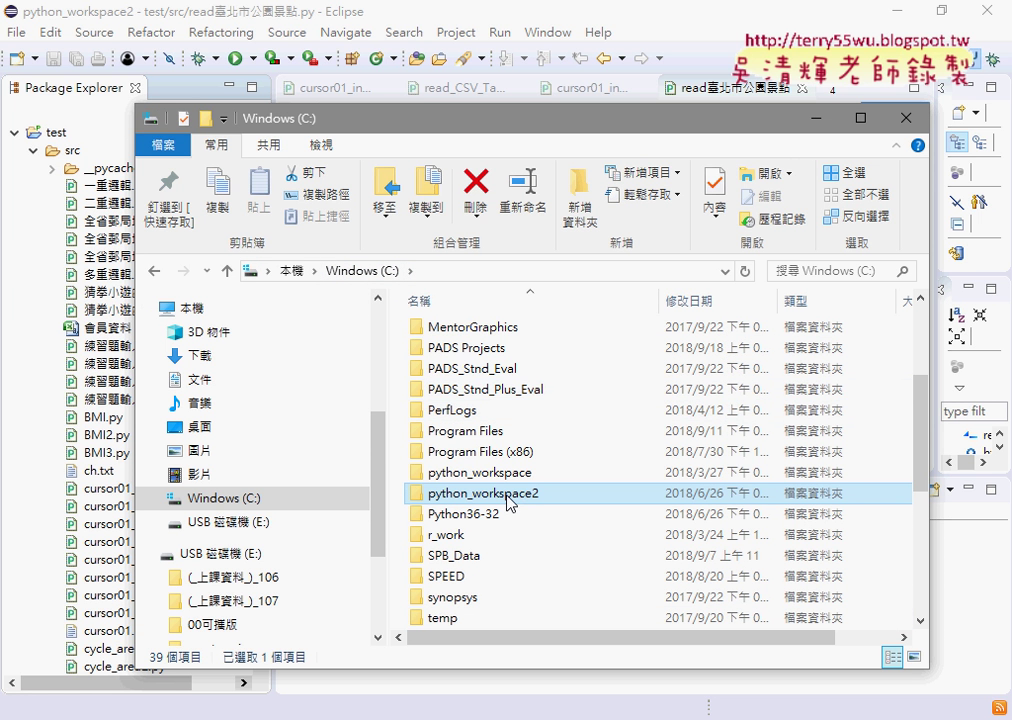
pyautogui.moveTo(478, 493)
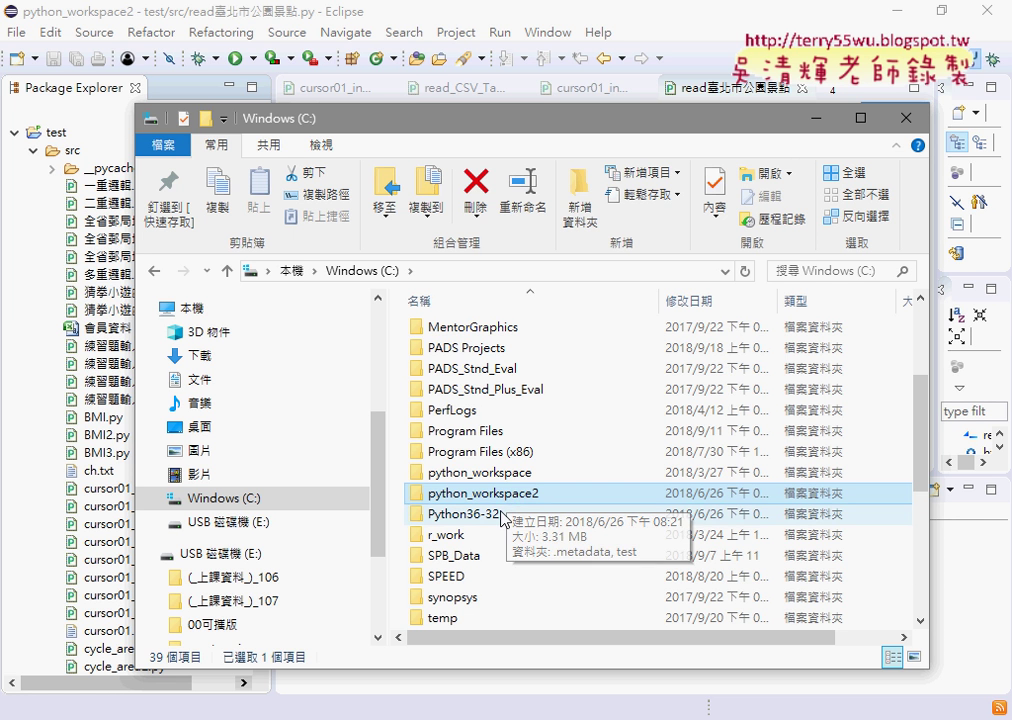
pyautogui.click(499, 516)
pyautogui.scroll(1, 497, 517)
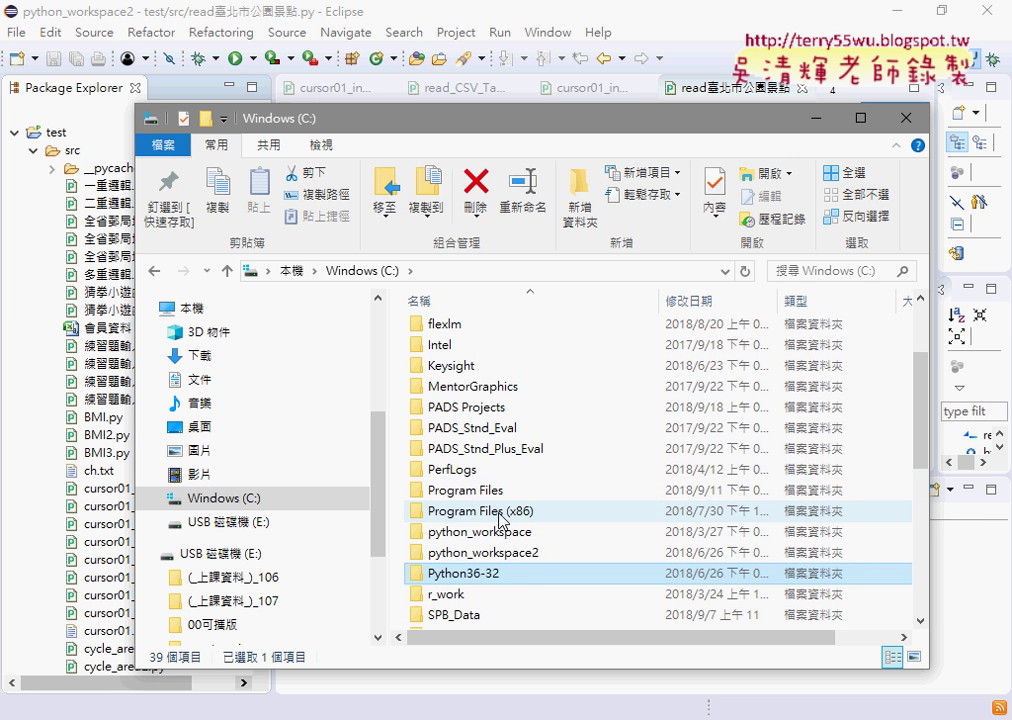
pyautogui.scroll(2, 505, 440)
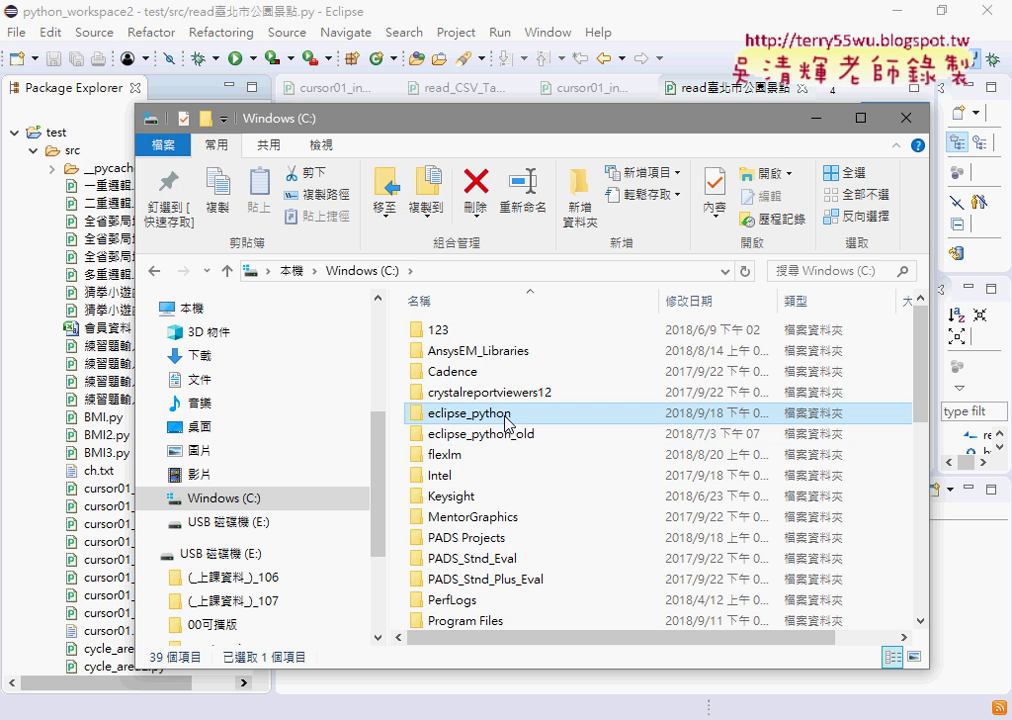
pyautogui.click(483, 422)
pyautogui.moveTo(469, 413)
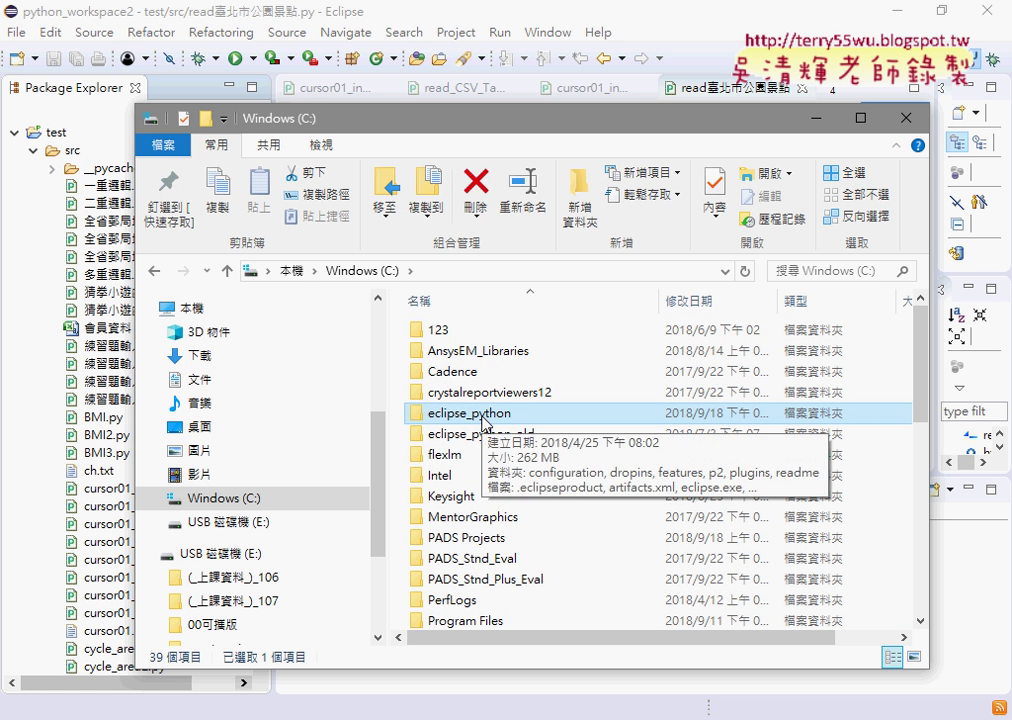
pyautogui.moveTo(501, 118); pyautogui.dragTo(458, 23)
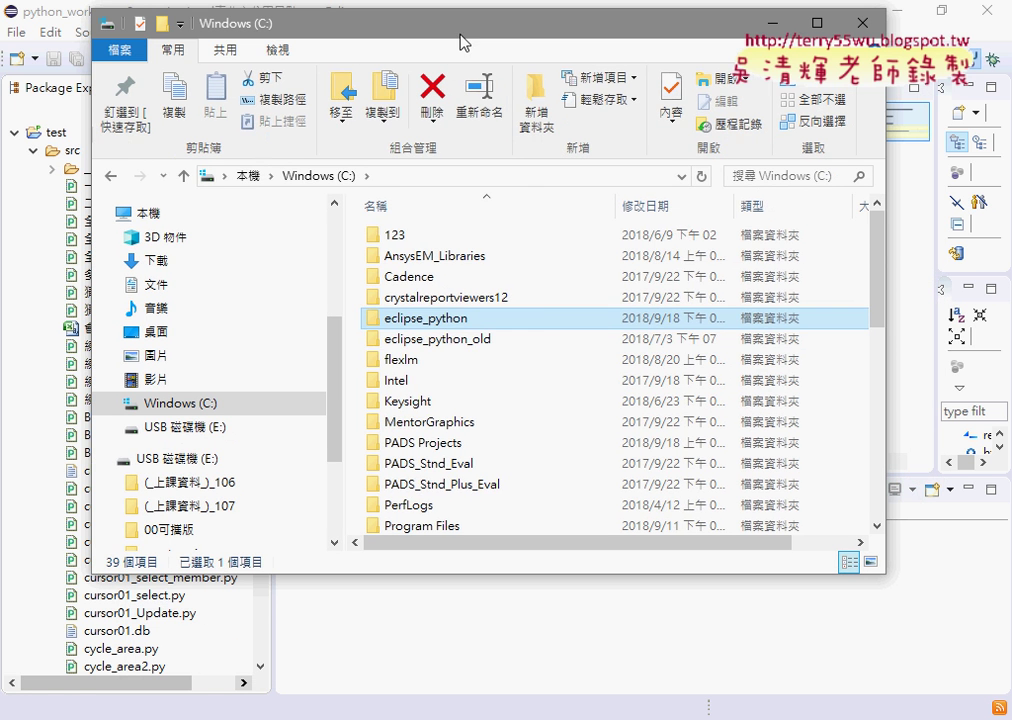
pyautogui.scroll(-1, 545, 310)
pyautogui.scroll(-2, 553, 311)
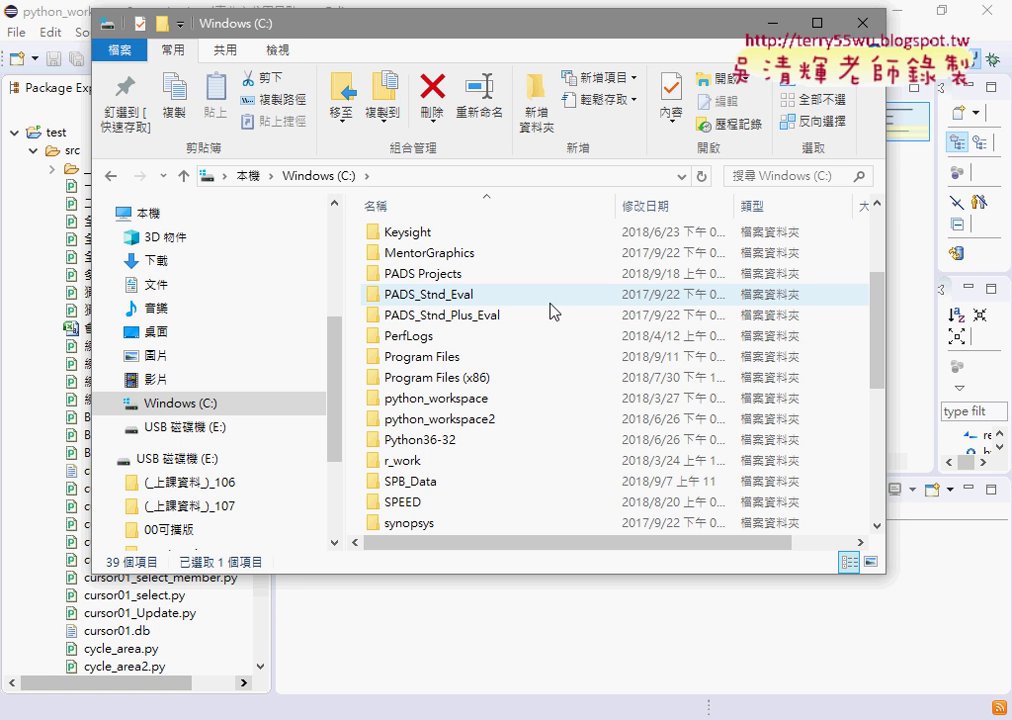
pyautogui.click(783, 21)
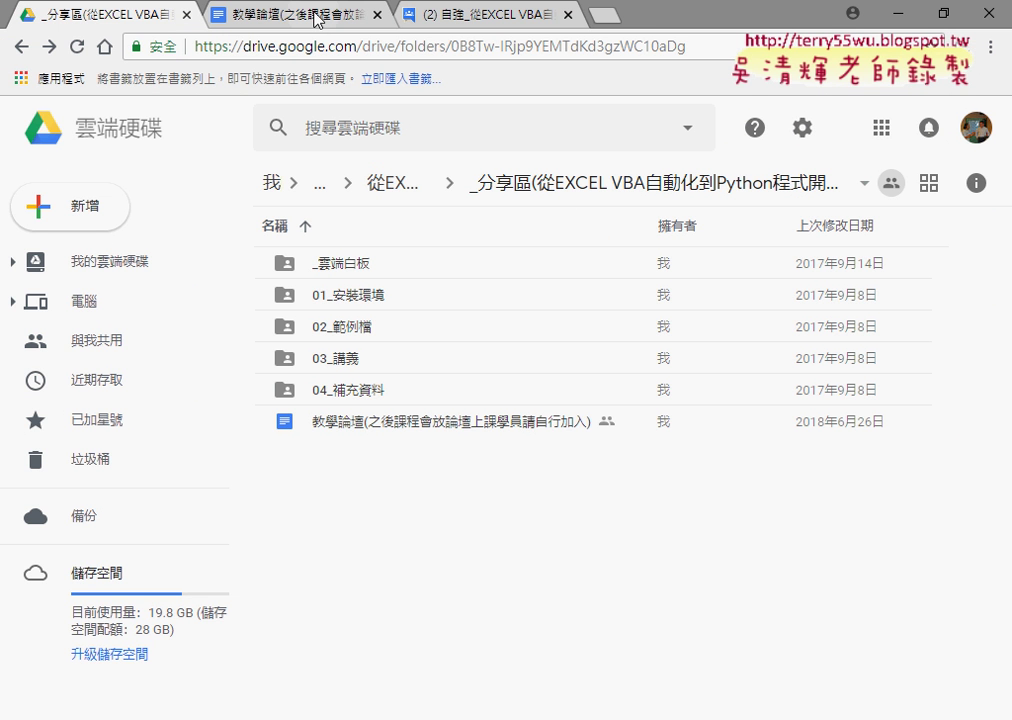
# Open the tcfst_python_2018_2 forum from the Docs link and enter the 9th-class topic.
pyautogui.click(318, 18)
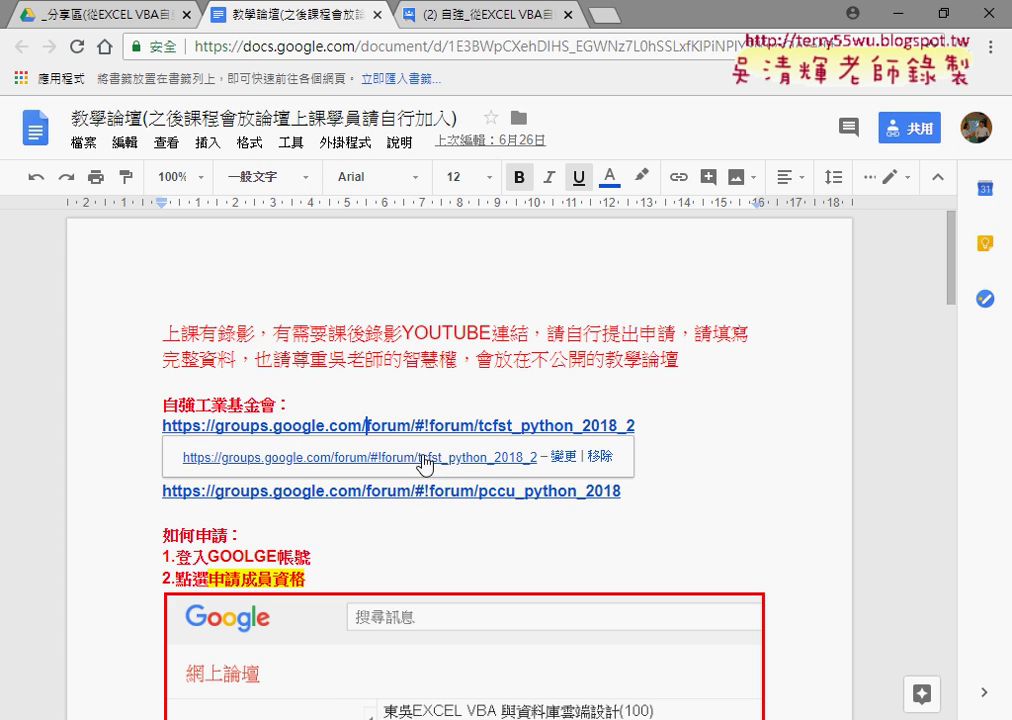
pyautogui.click(484, 459)
pyautogui.click(759, 14)
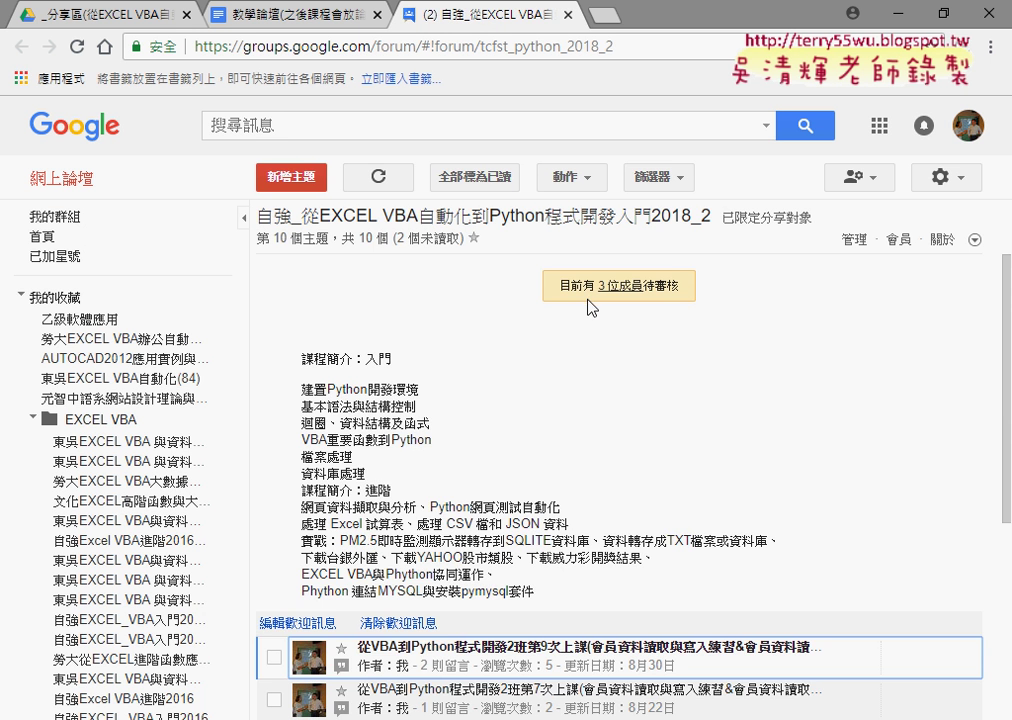
pyautogui.scroll(-1, 590, 310)
pyautogui.scroll(-3, 583, 316)
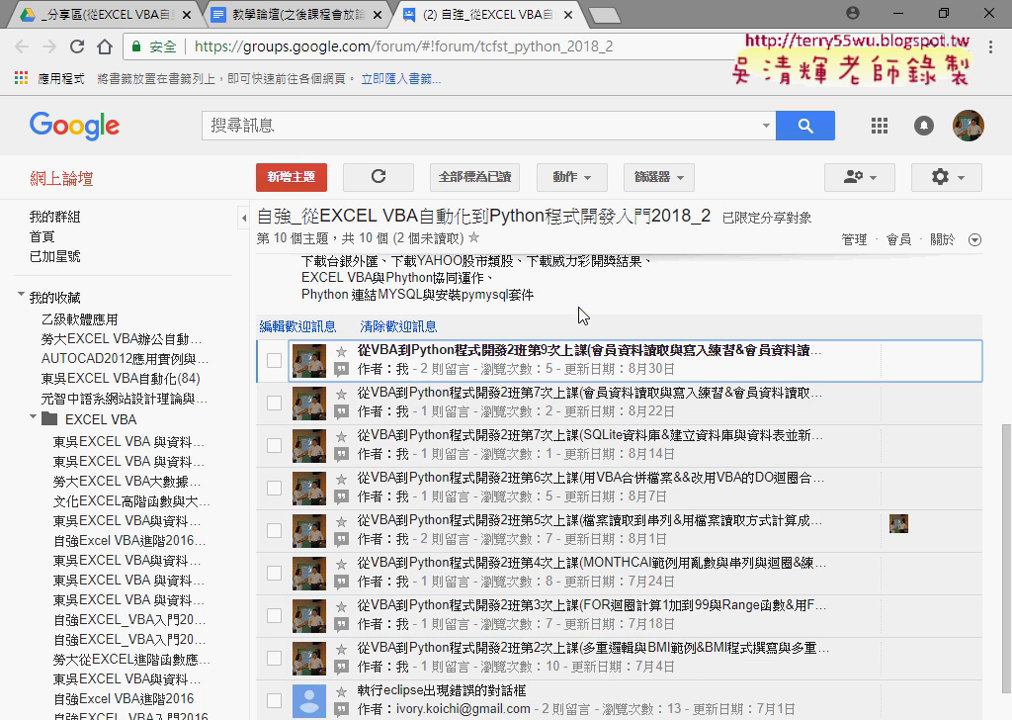
pyautogui.click(605, 376)
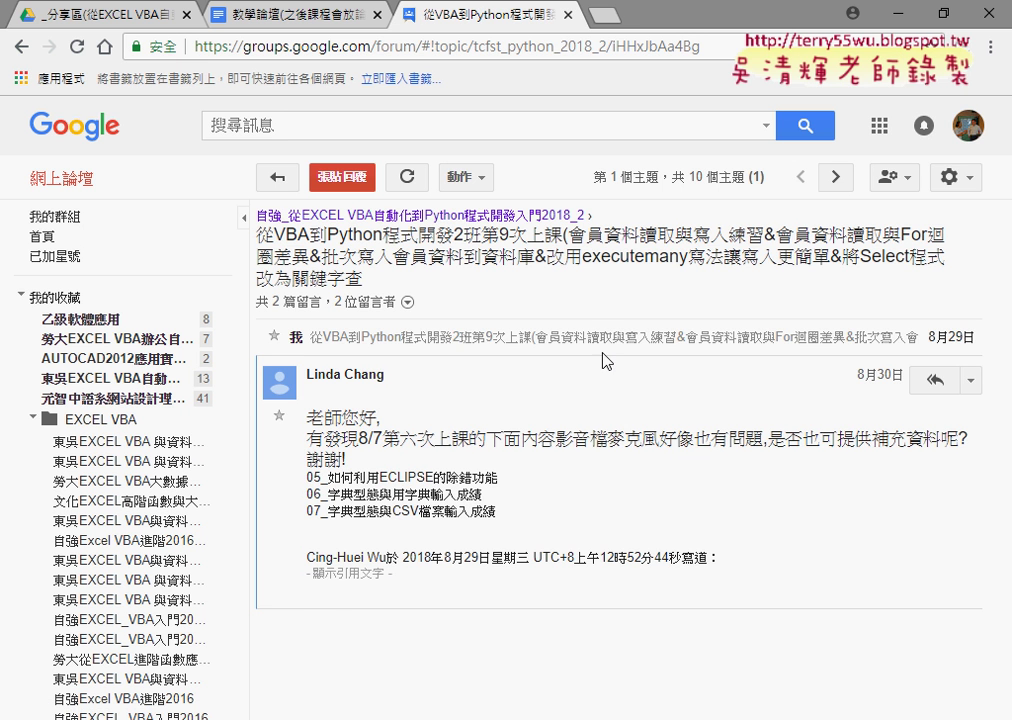
# Expand the teacher's post, highlight parts 01 and 06, and open the YouTube playlist link.
pyautogui.click(605, 337)
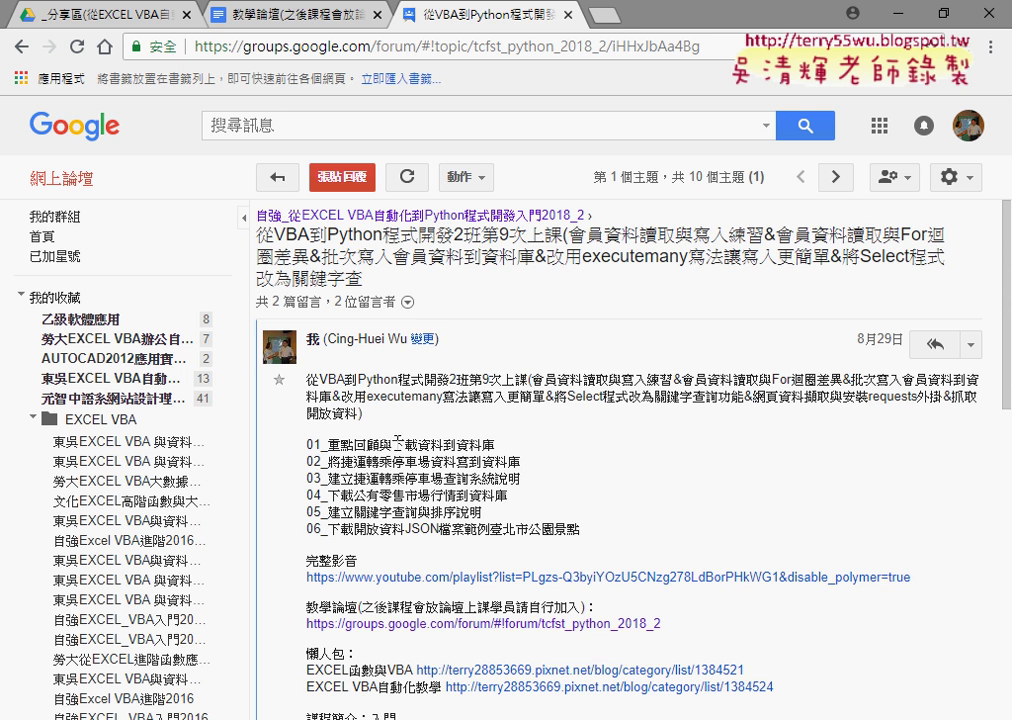
pyautogui.moveTo(392, 444); pyautogui.dragTo(442, 444)
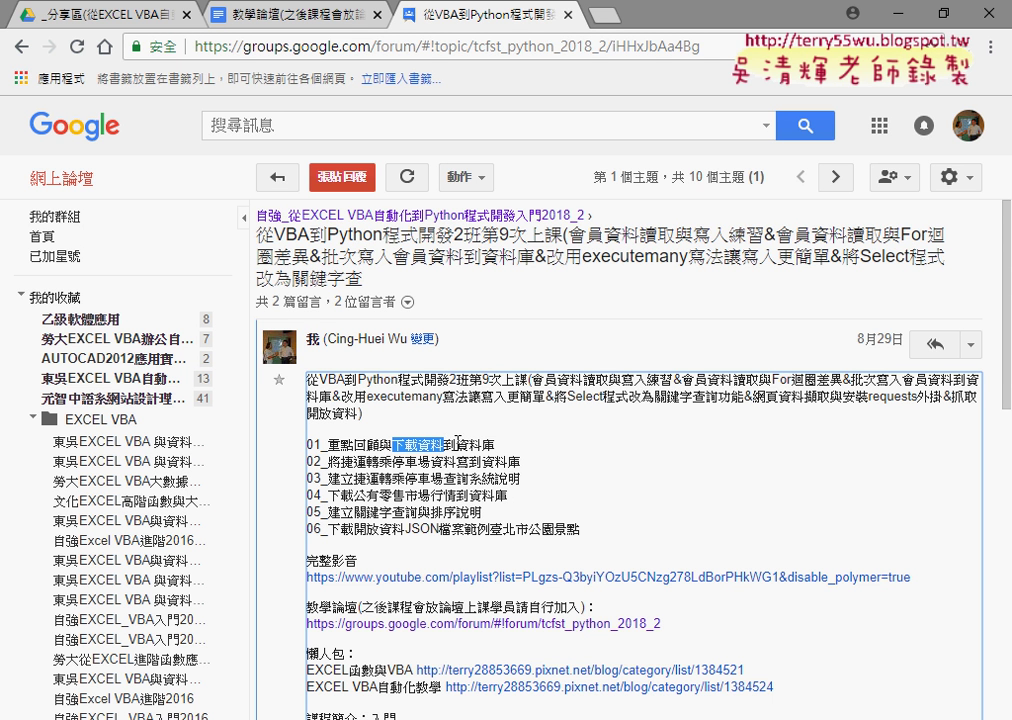
pyautogui.moveTo(457, 444); pyautogui.dragTo(494, 444)
pyautogui.moveTo(392, 444); pyautogui.dragTo(442, 444)
pyautogui.moveTo(405, 529)
pyautogui.mouseDown()
pyautogui.moveTo(448, 530)
pyautogui.moveTo(441, 537)
pyautogui.mouseUp()
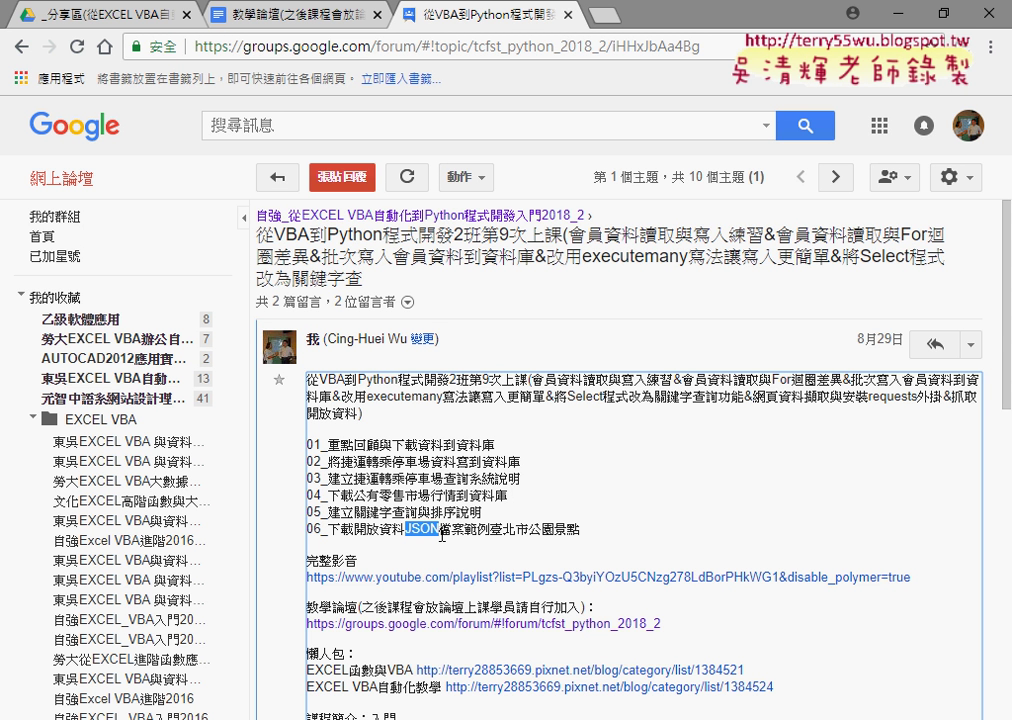
pyautogui.moveTo(441, 537); pyautogui.dragTo(427, 537)
pyautogui.click(462, 577)
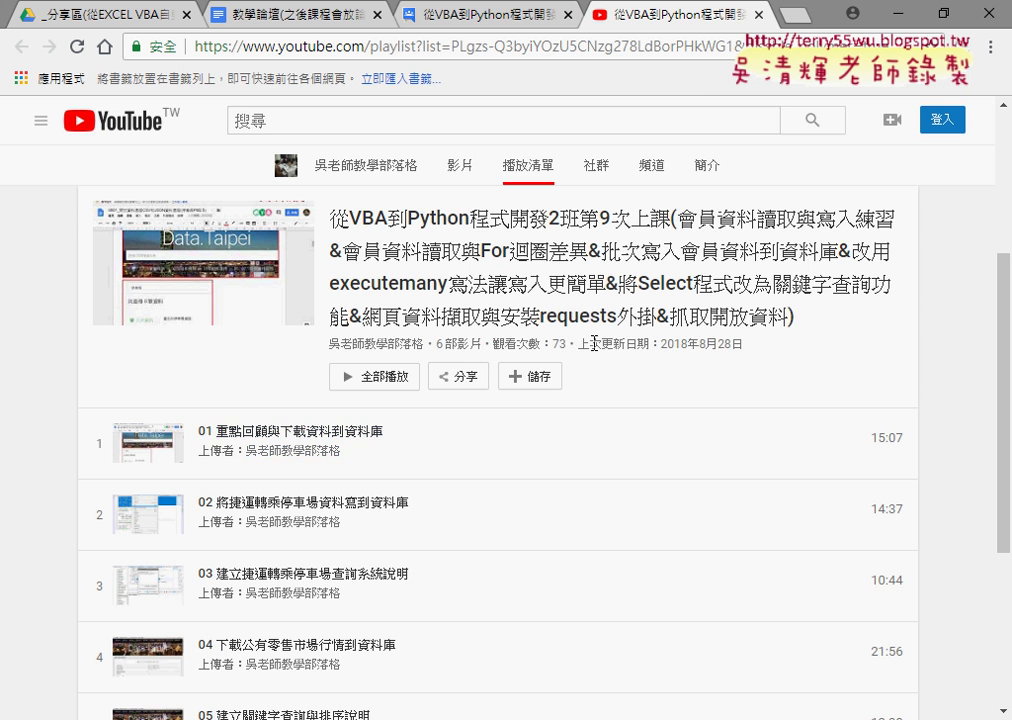
# Close the playlist tab, glance at the Drive and Groups tabs, and return to the Eclipse script.
pyautogui.click(758, 14)
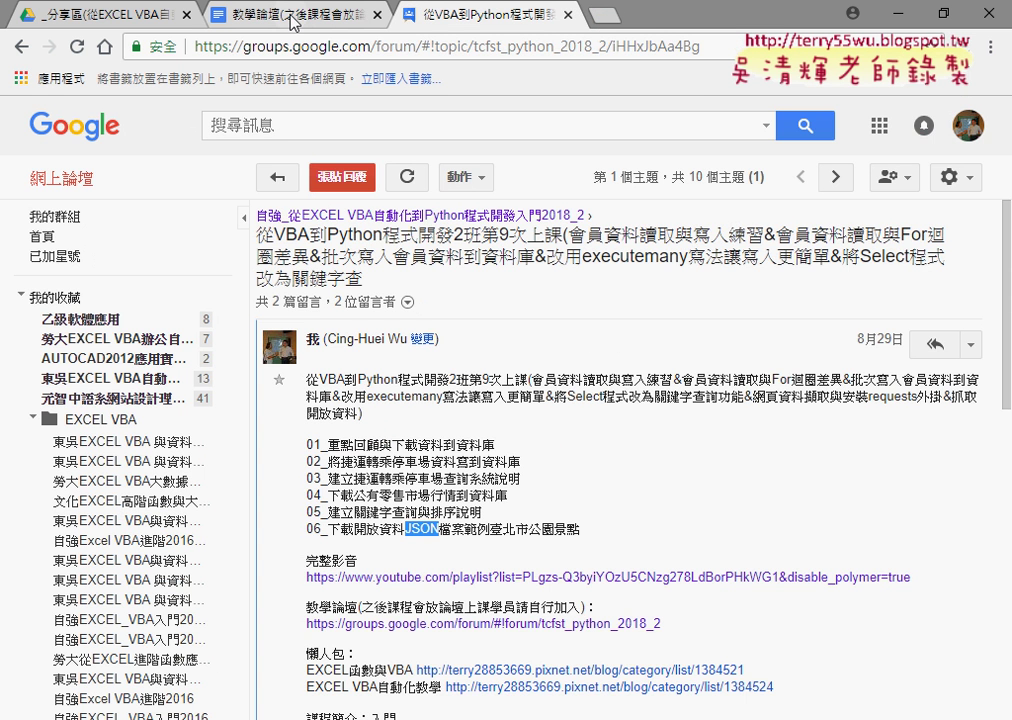
pyautogui.click(135, 18)
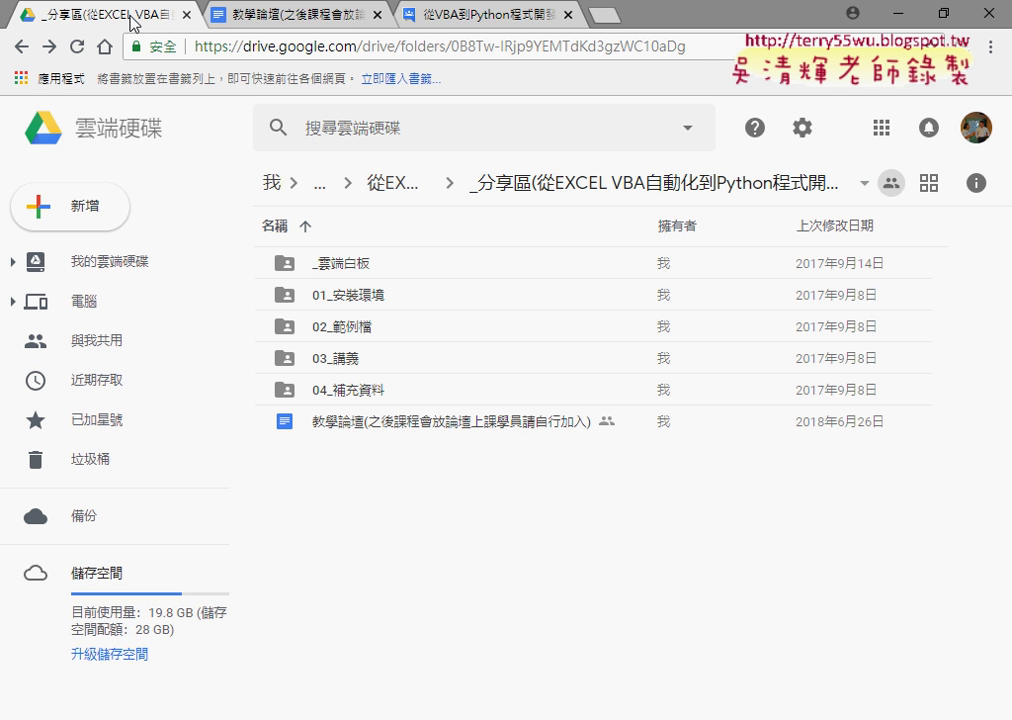
pyautogui.click(472, 18)
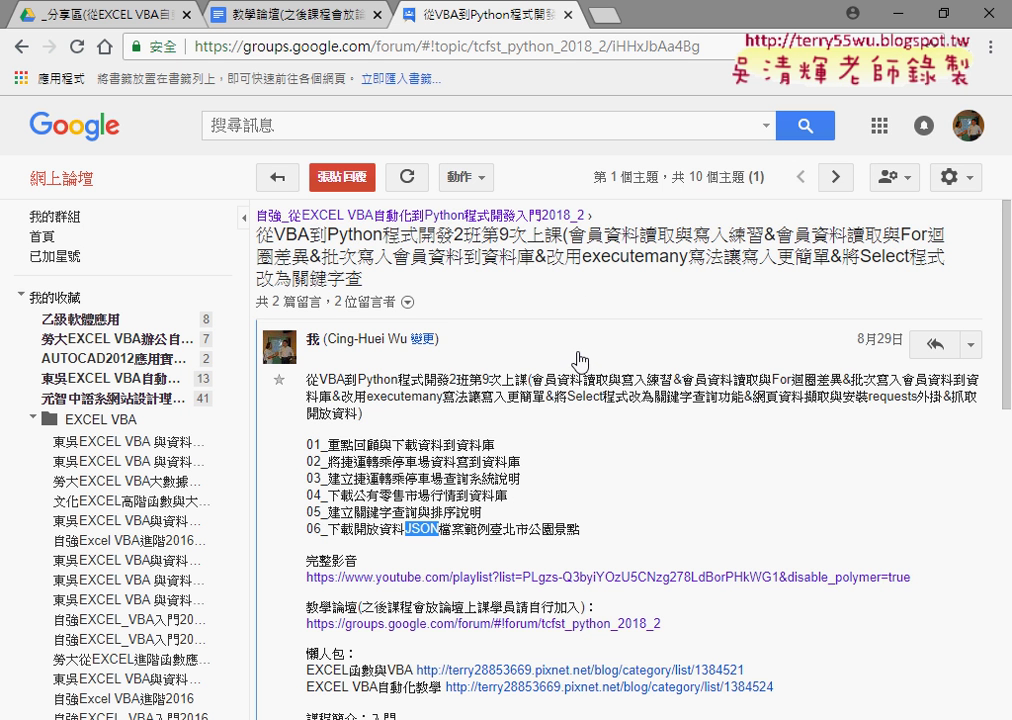
pyautogui.scroll(-1, 580, 360)
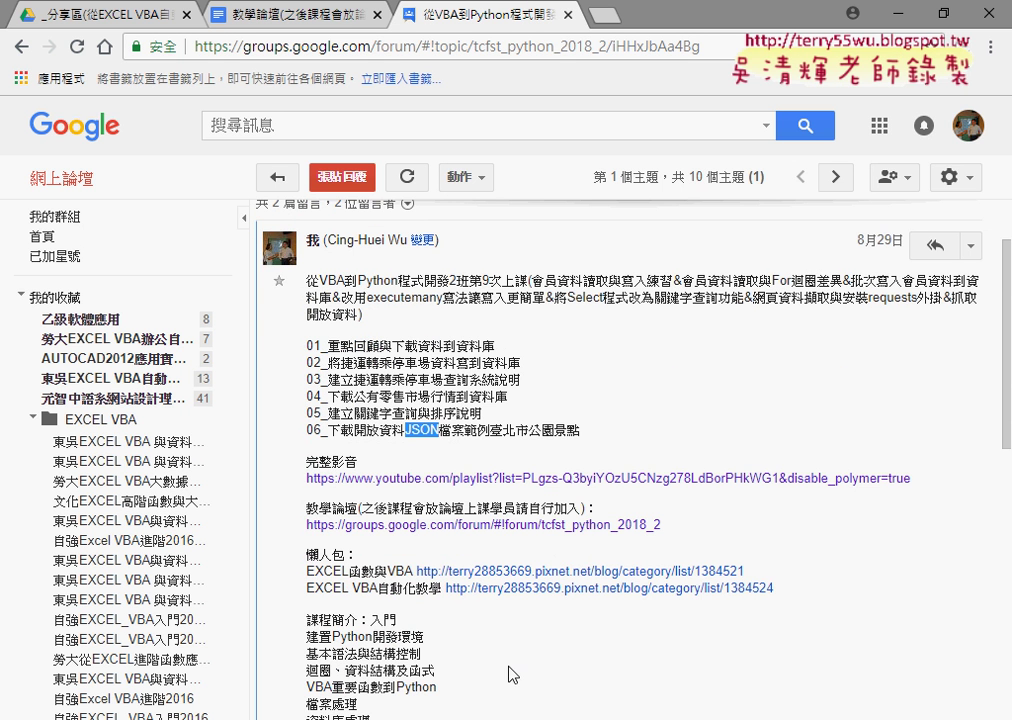
pyautogui.hotkey('alt', 'Tab')
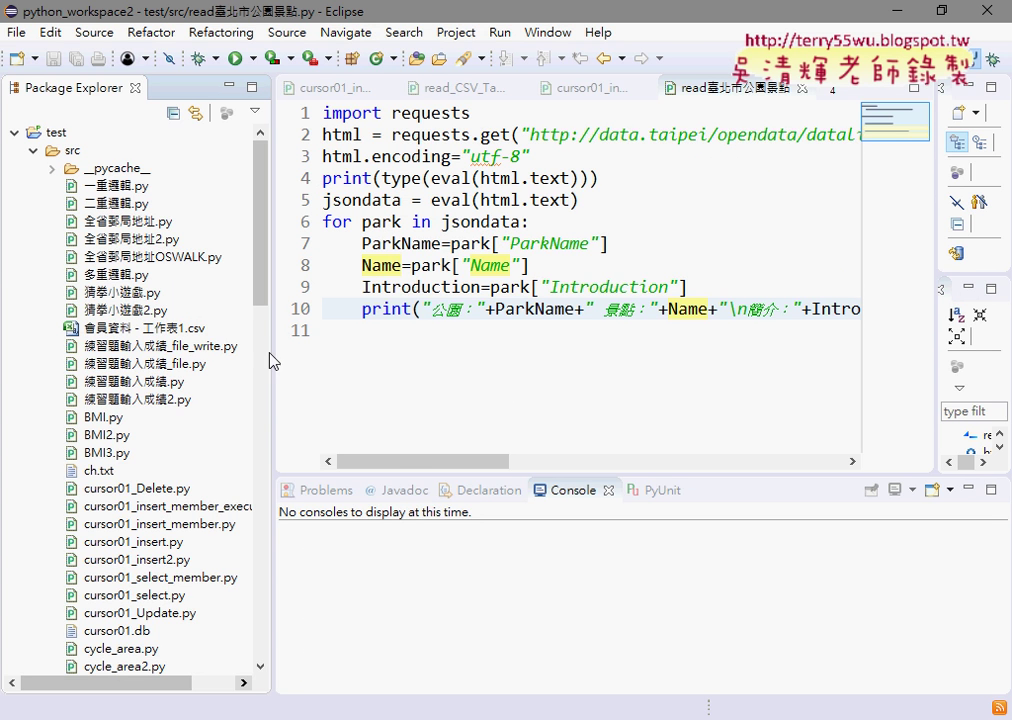
# Shrink the Package Explorer to widen the code editor, then go back to the browser.
pyautogui.moveTo(273, 360); pyautogui.dragTo(160, 358)
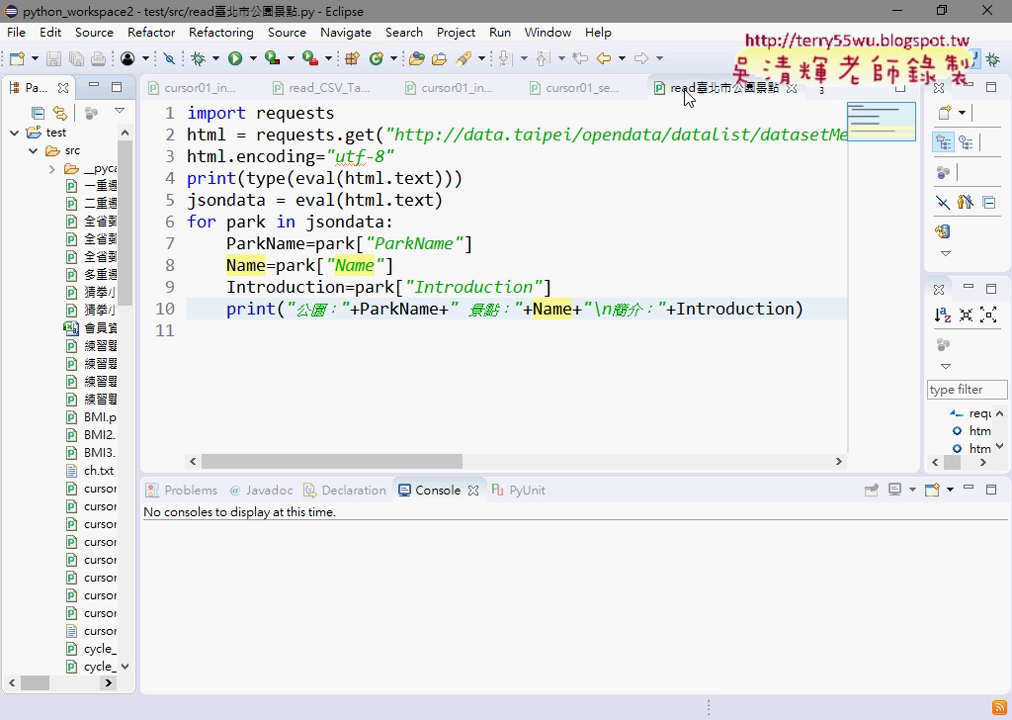
pyautogui.hotkey('alt', 'Tab')
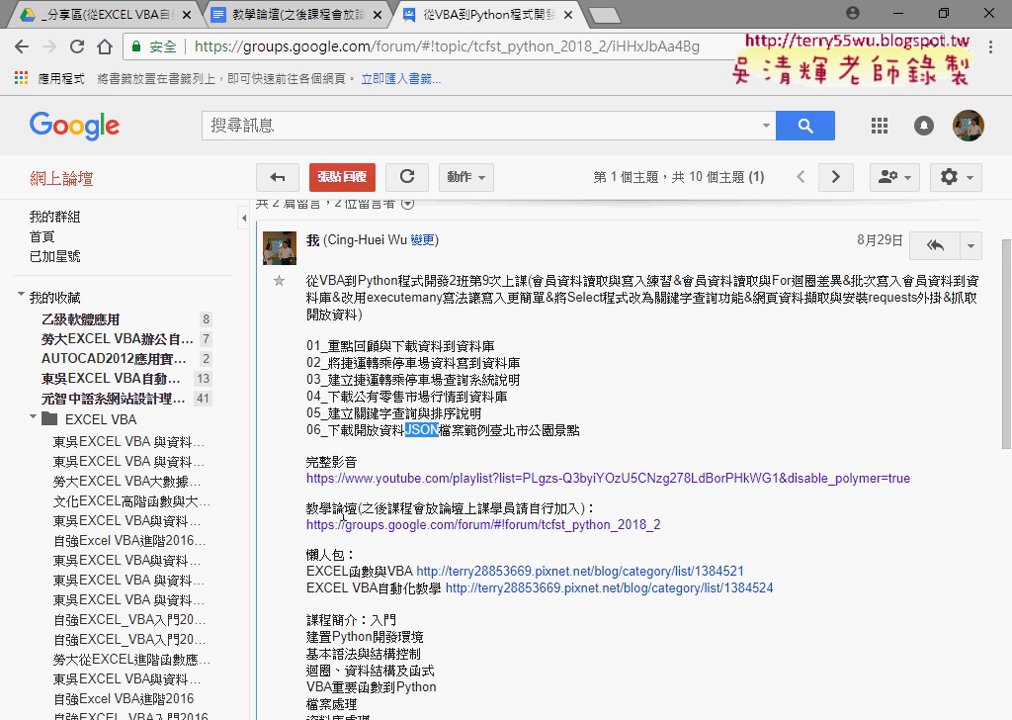
# In the Drive tab, open the _雲端白板 folder and select the 0604_網頁資料擷取基礎與外匯 document.
pyautogui.click(115, 15)
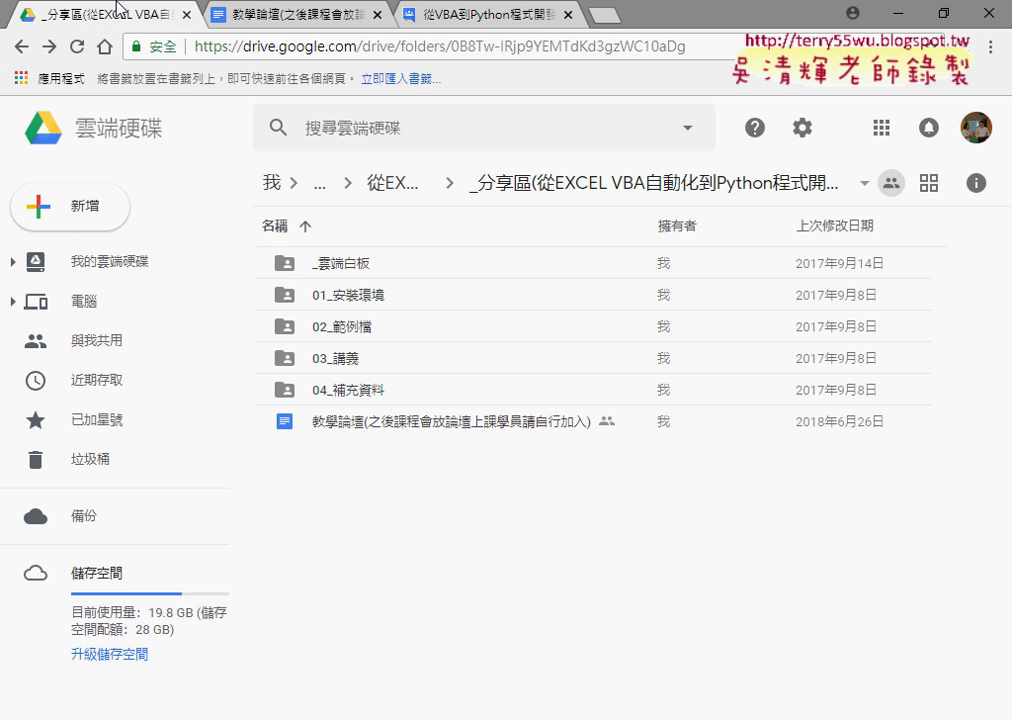
pyautogui.doubleClick(357, 272)
pyautogui.scroll(-3, 430, 330)
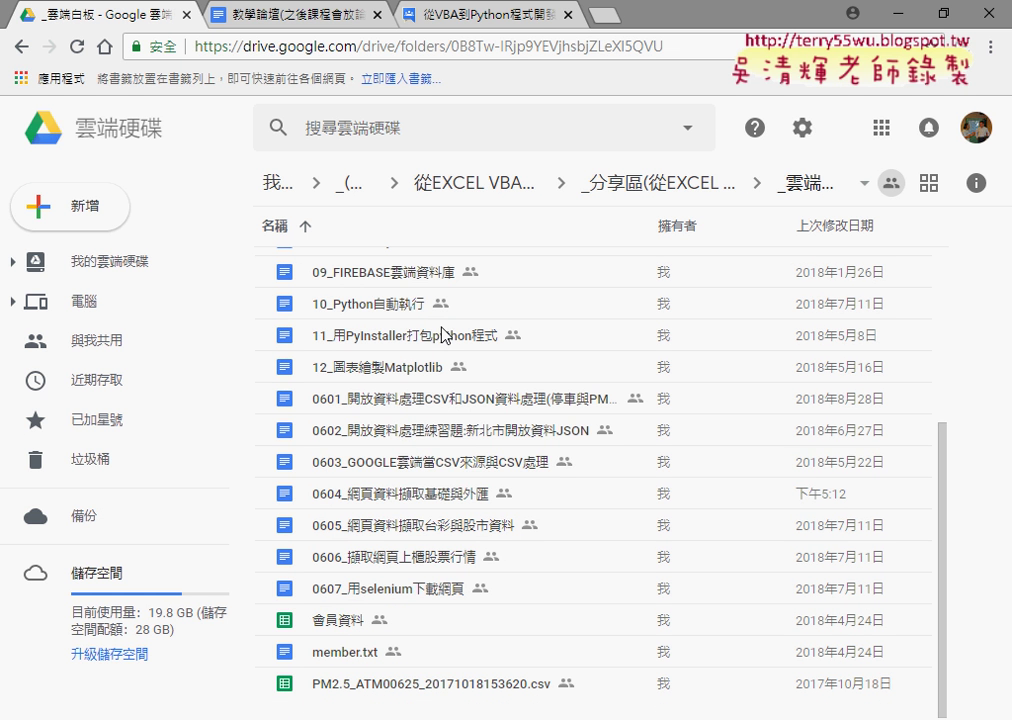
pyautogui.click(413, 470)
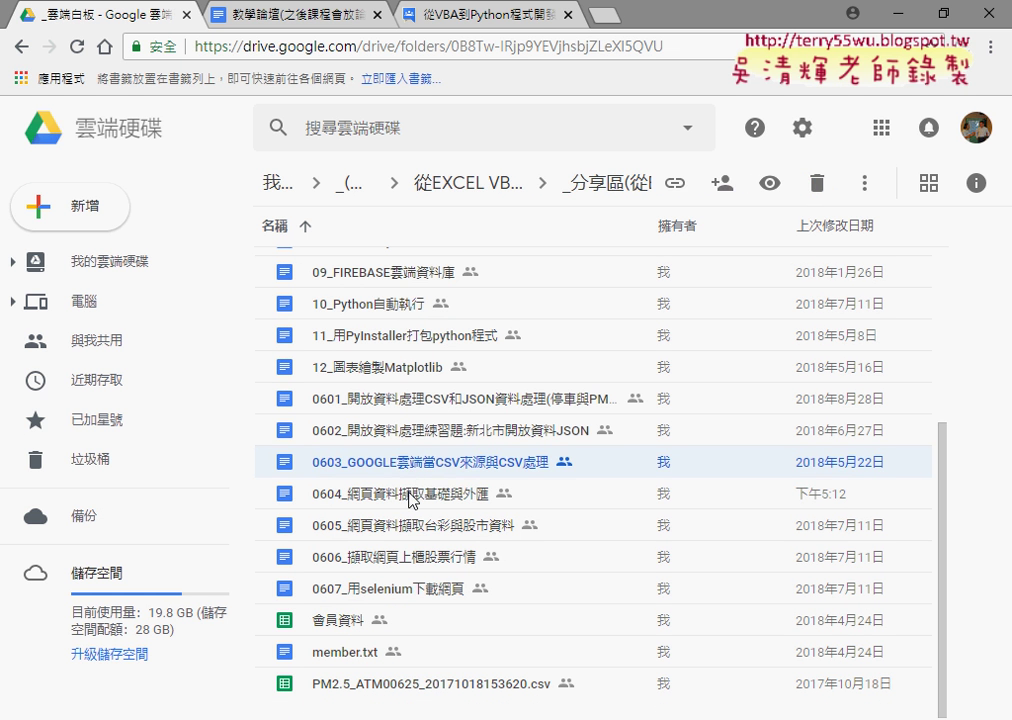
pyautogui.click(409, 494)
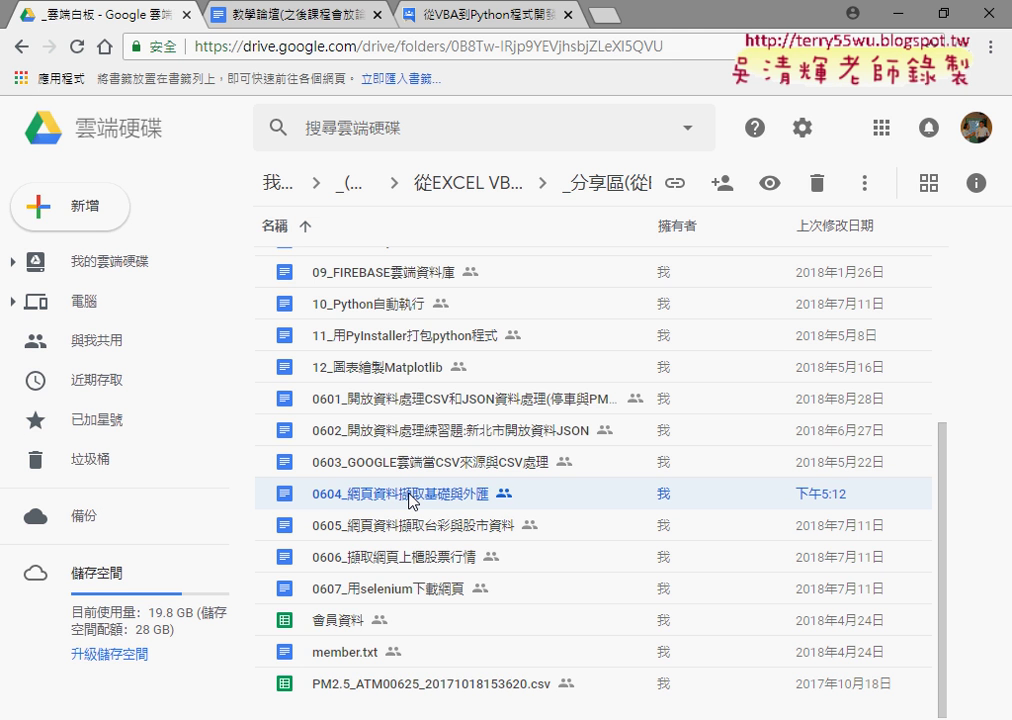
# Open the 0604 document and reveal the playlist URL below the YouTube screenshot.
pyautogui.doubleClick(410, 496)
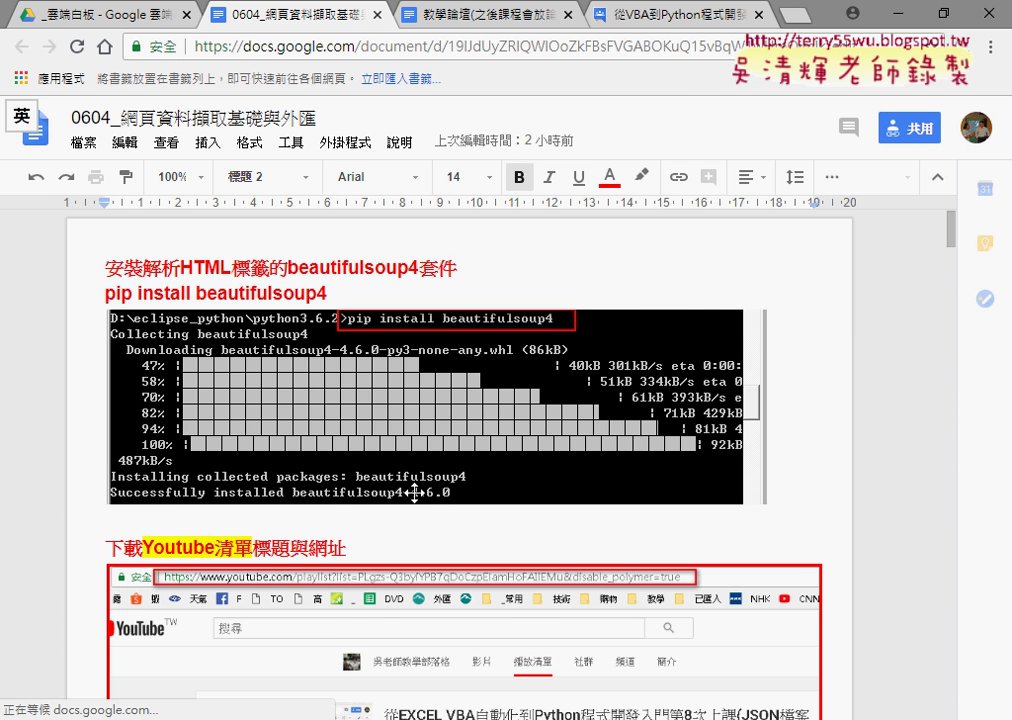
pyautogui.scroll(-1, 829, 480)
pyautogui.scroll(-3, 829, 480)
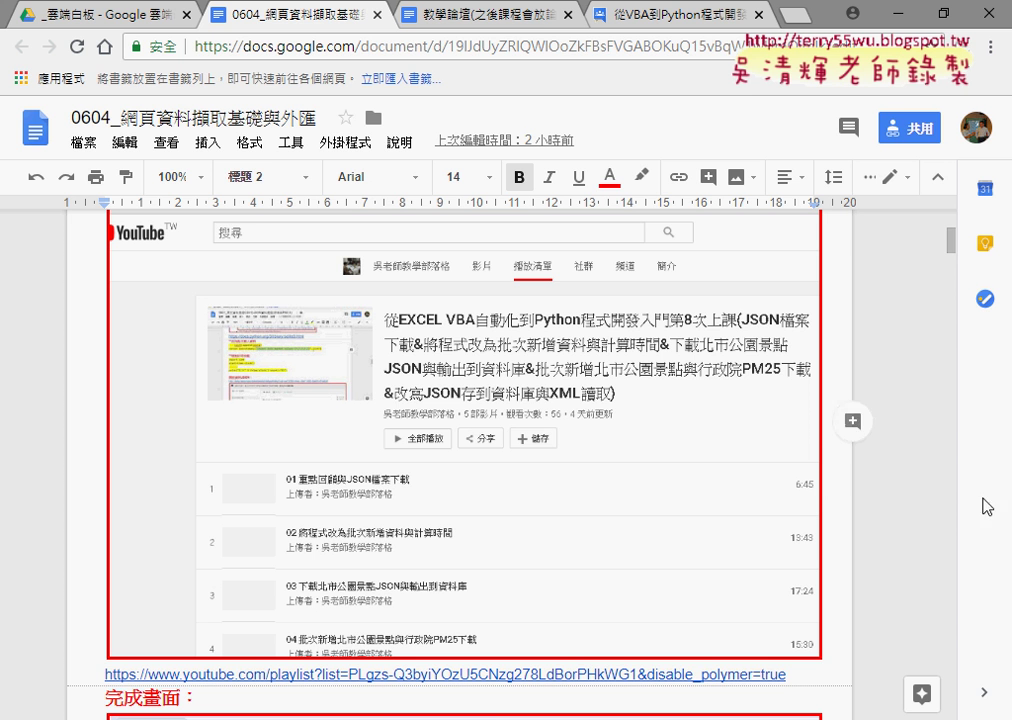
pyautogui.click(618, 678)
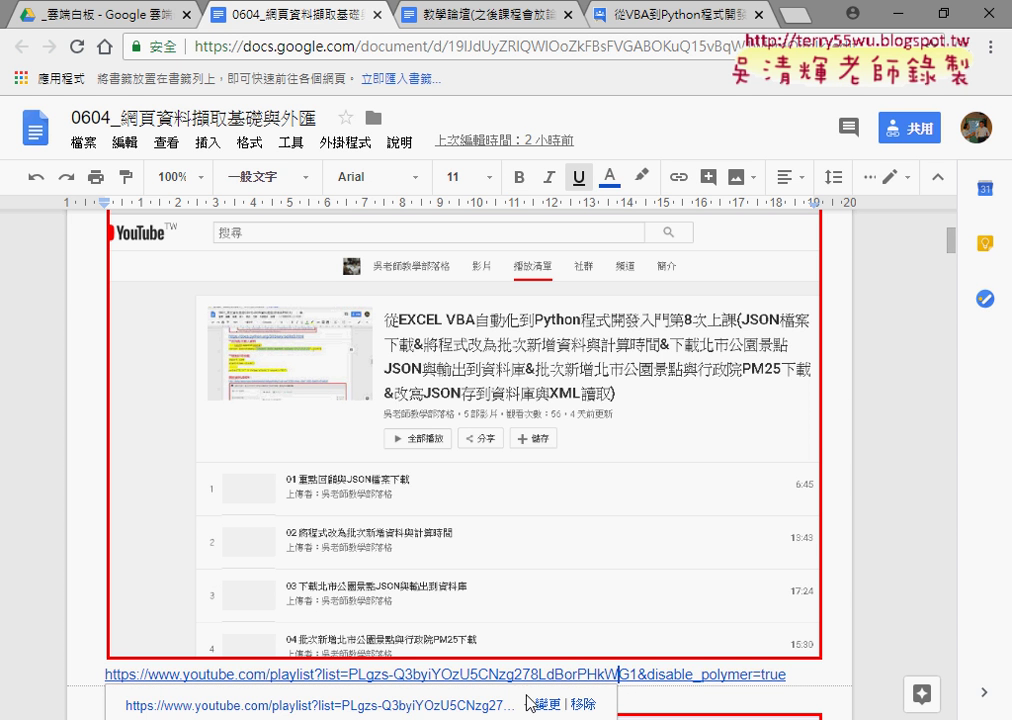
# Open the playlist in a new tab, show all six videos, and circle the first title.
pyautogui.click(445, 708)
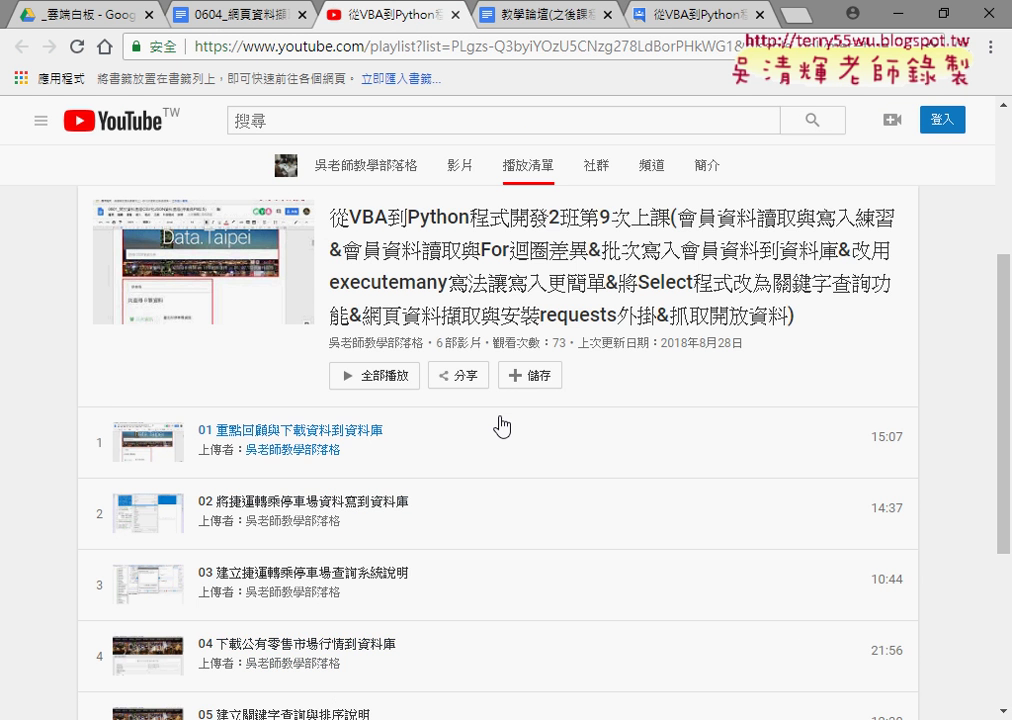
pyautogui.scroll(-2, 498, 424)
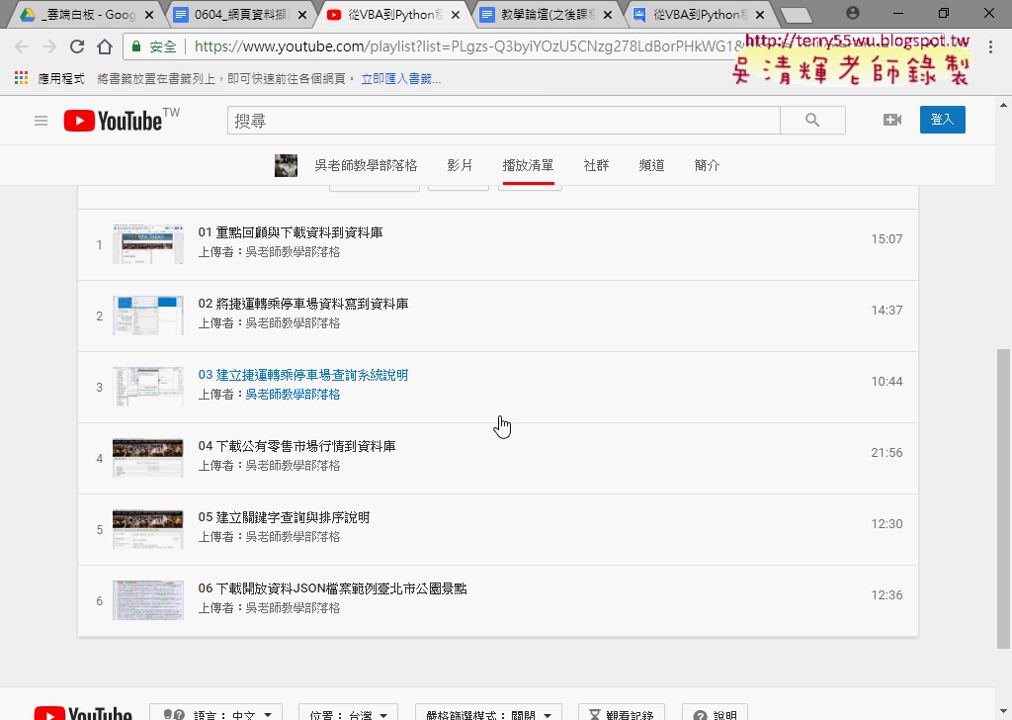
pyautogui.click(544, 56)
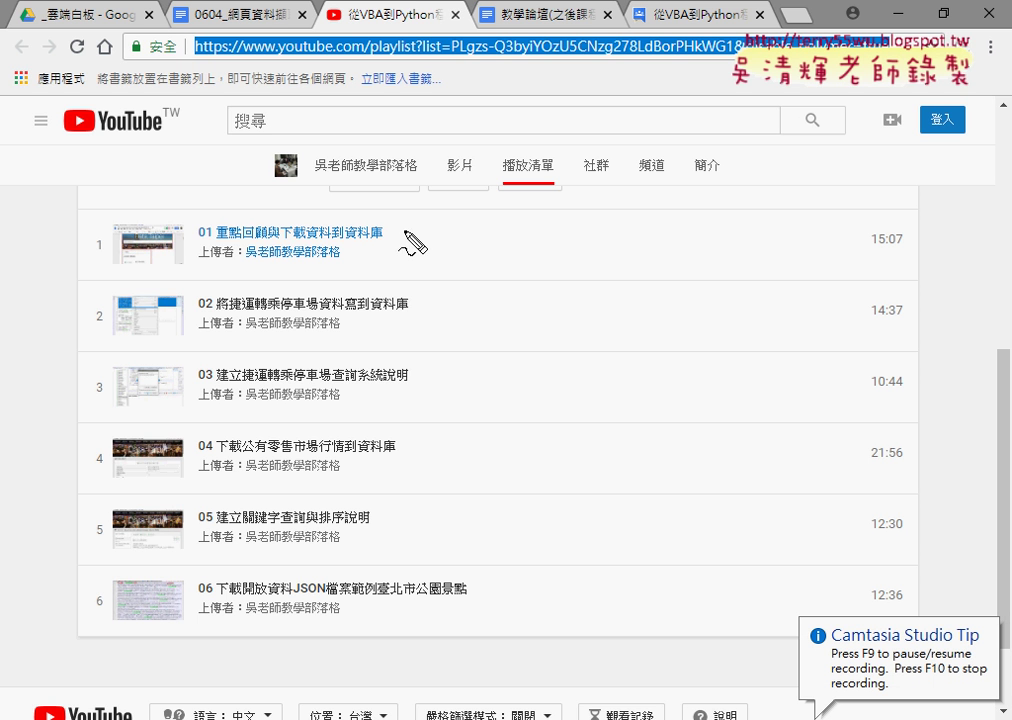
pyautogui.moveTo(374, 244); pyautogui.dragTo(462, 208)
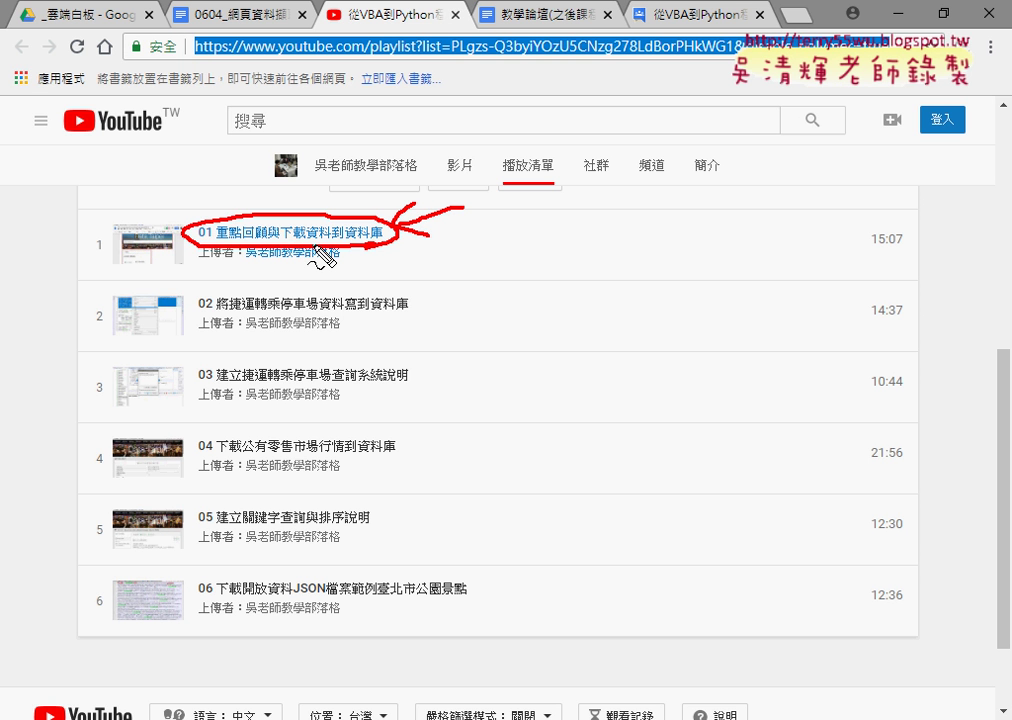
pyautogui.press('Escape')
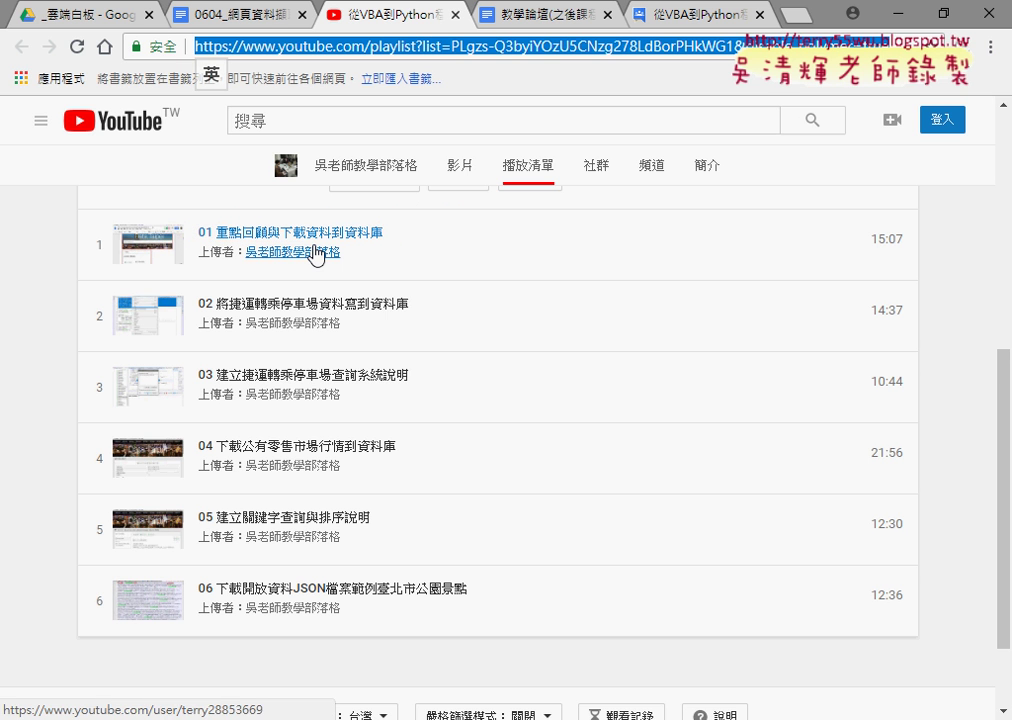
# Inspect the first video title link with 檢查 from its right-click menu.
pyautogui.rightClick(375, 233)
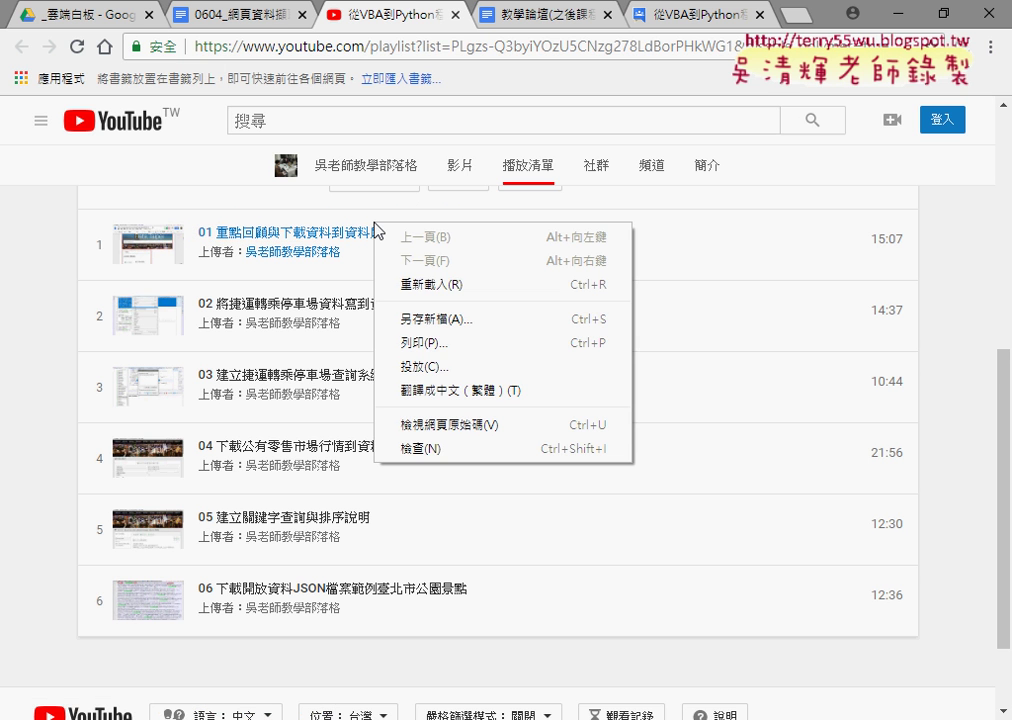
pyautogui.click(105, 241)
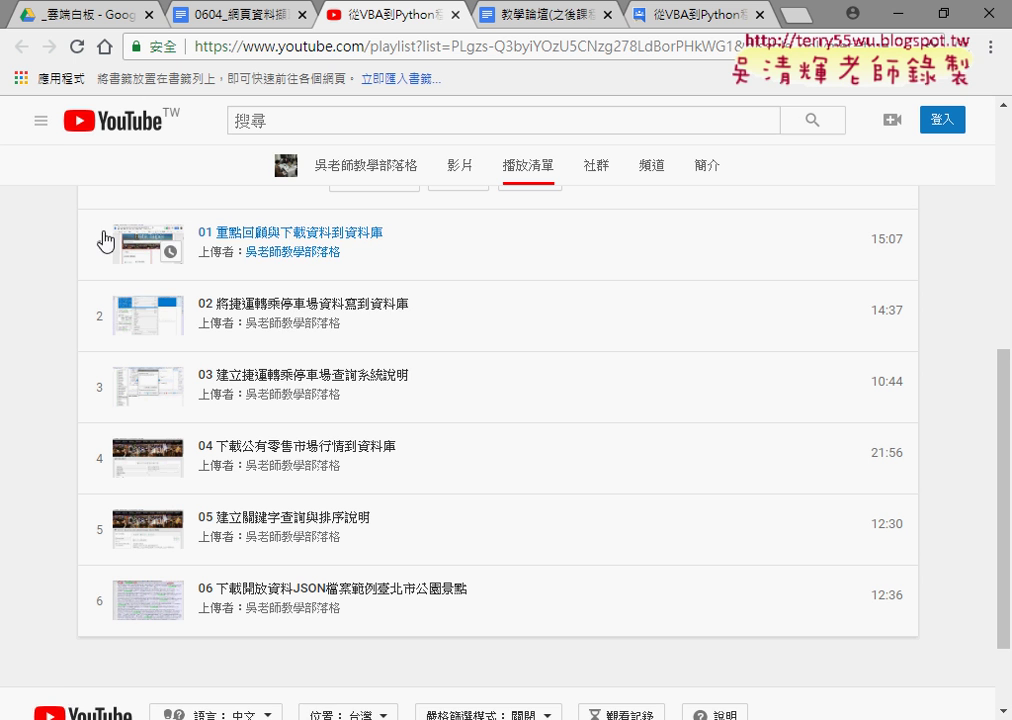
pyautogui.rightClick(271, 230)
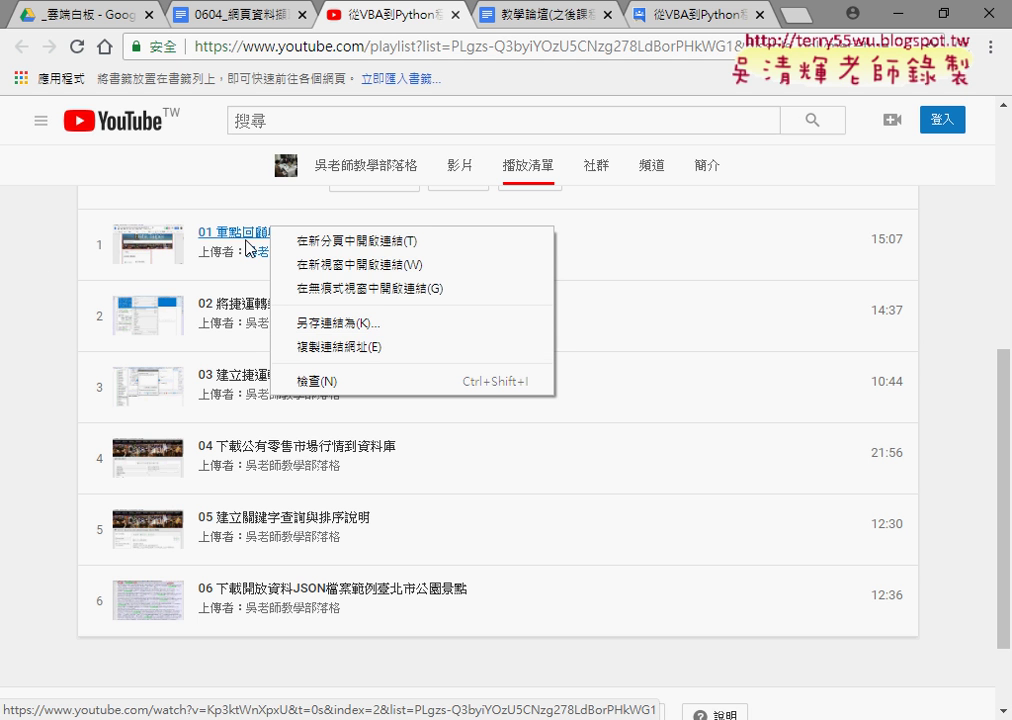
pyautogui.click(38, 273)
pyautogui.rightClick(292, 229)
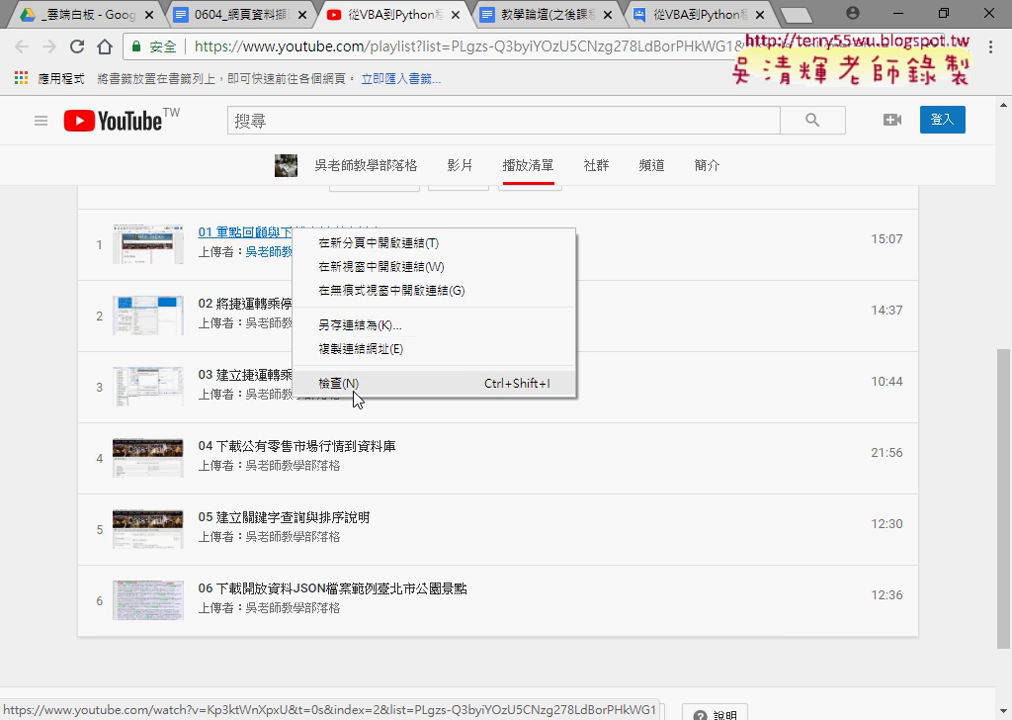
pyautogui.click(353, 392)
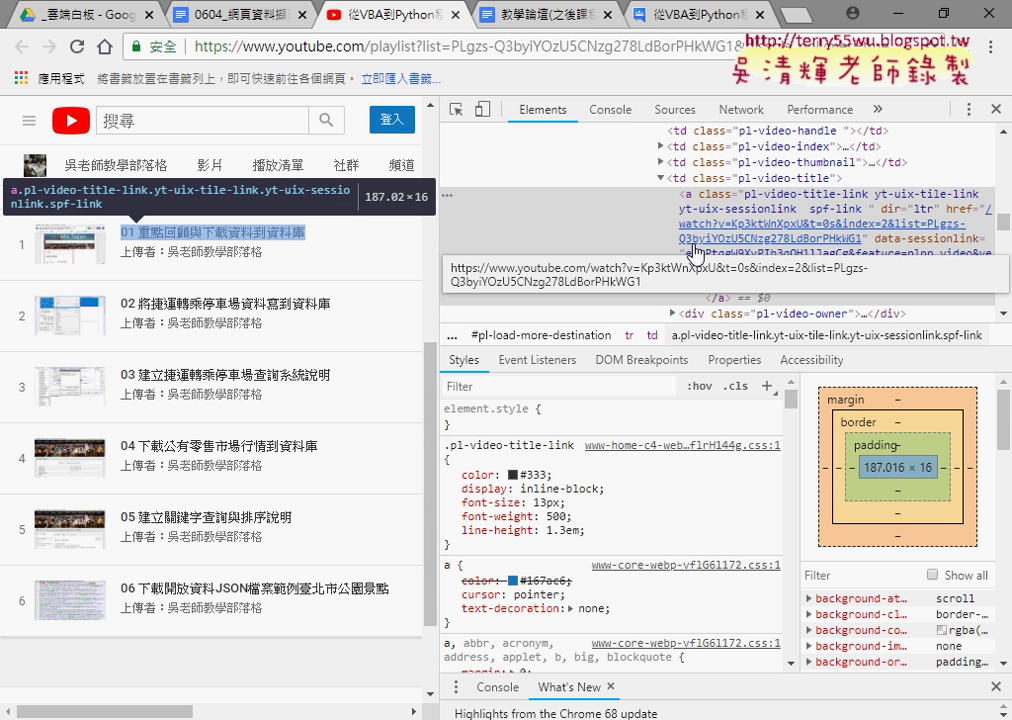
# Re-inspect the first title and select its <a class="pl-video-title-link"> element in Elements.
pyautogui.rightClick(282, 235)
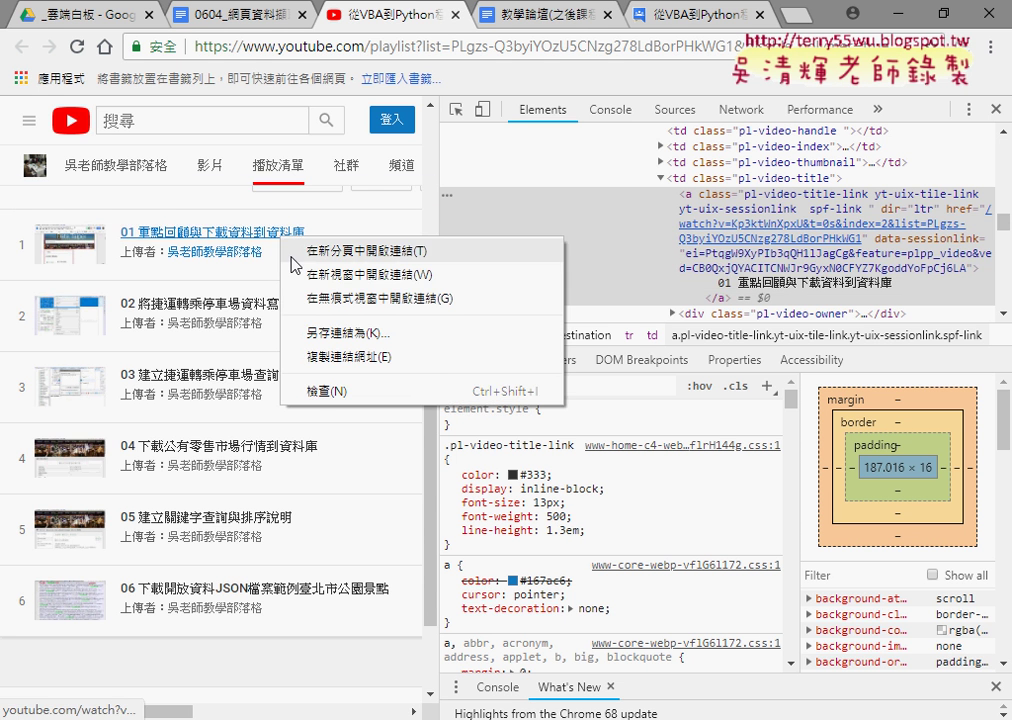
pyautogui.click(332, 390)
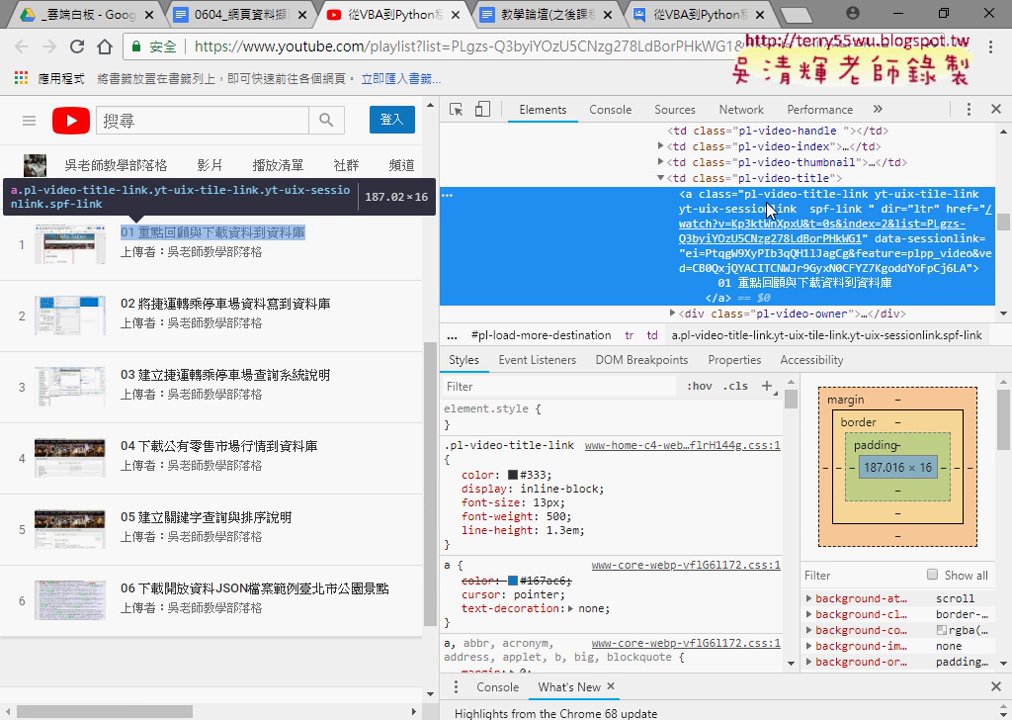
pyautogui.doubleClick(687, 195)
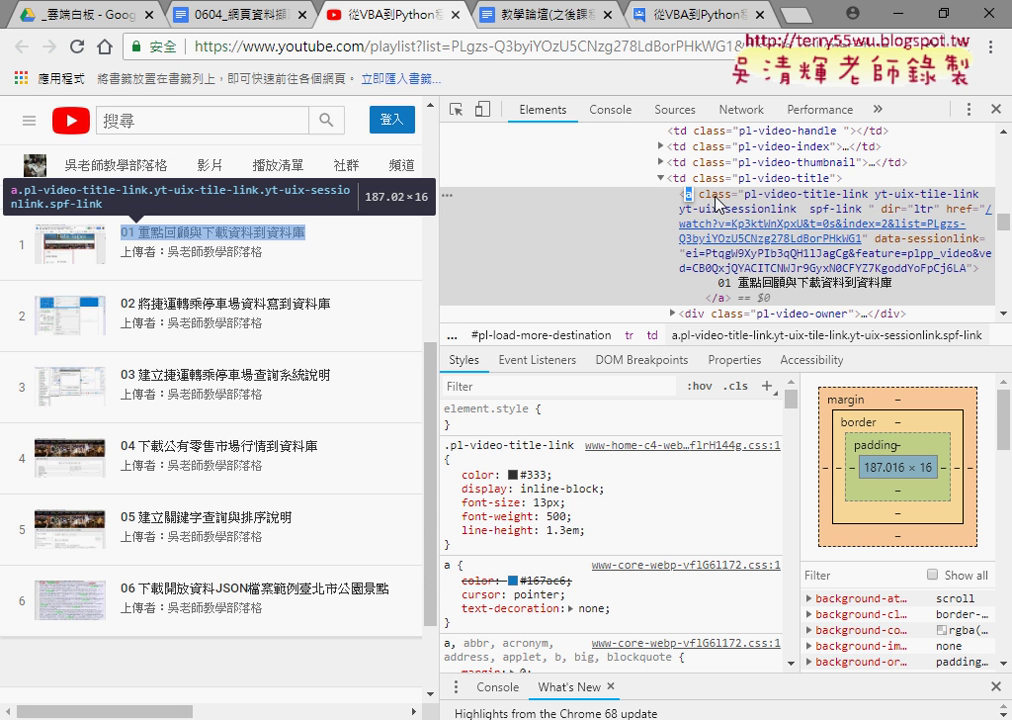
pyautogui.click(718, 203)
# Open the first title link's class attribute in DevTools for inline editing, leaving its four class names unchanged.
pyautogui.doubleClick(716, 194)
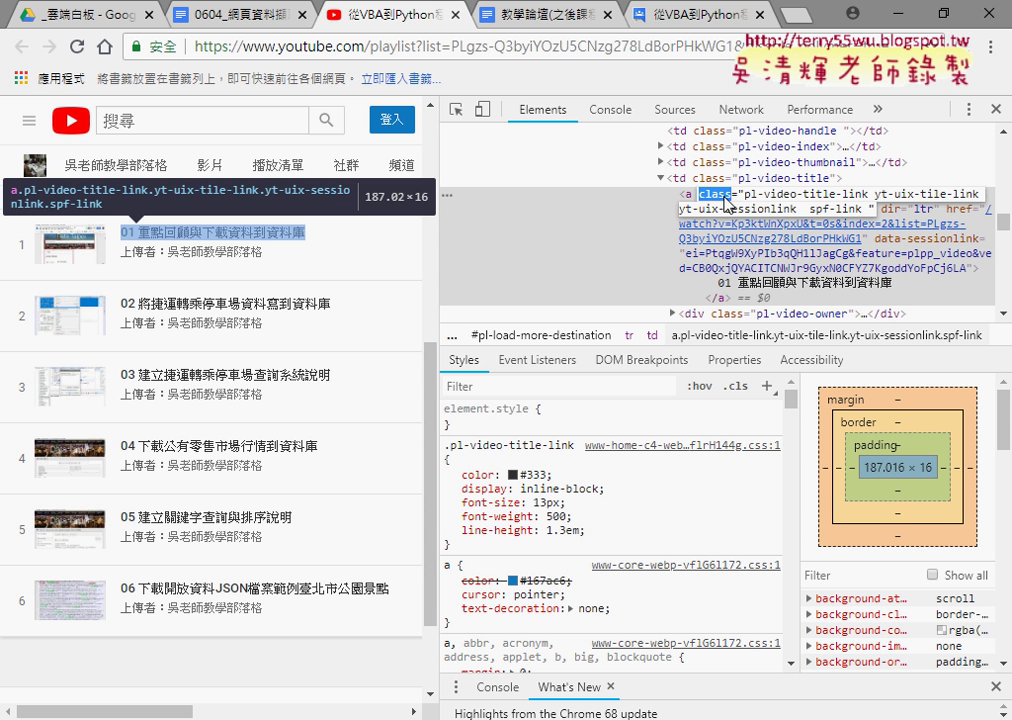
pyautogui.click(688, 205)
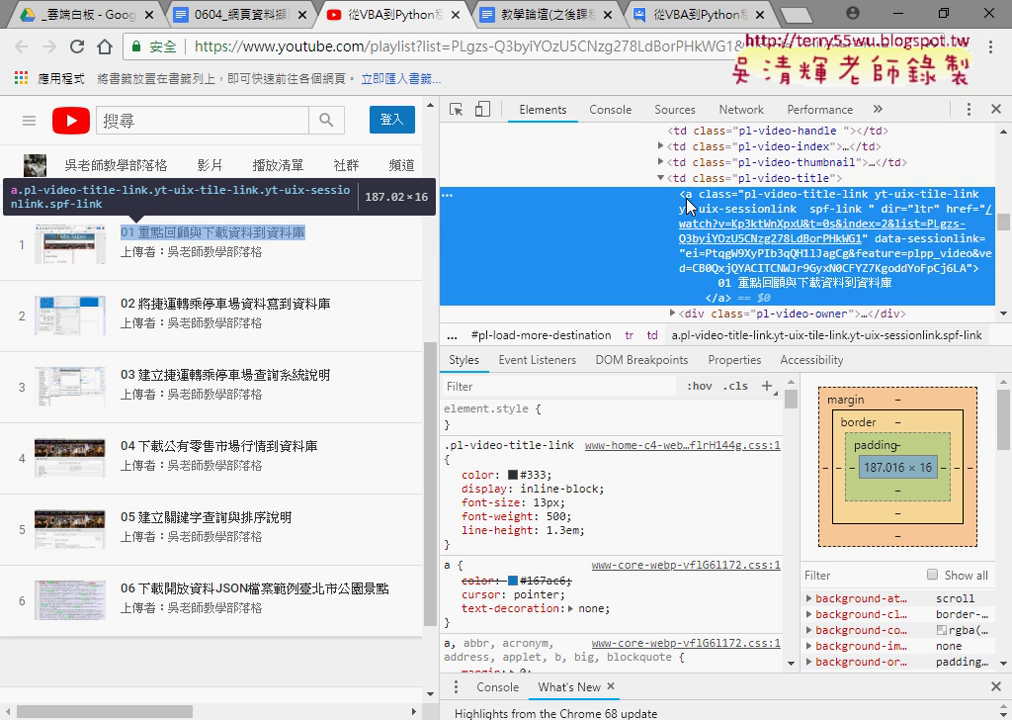
pyautogui.doubleClick(688, 205)
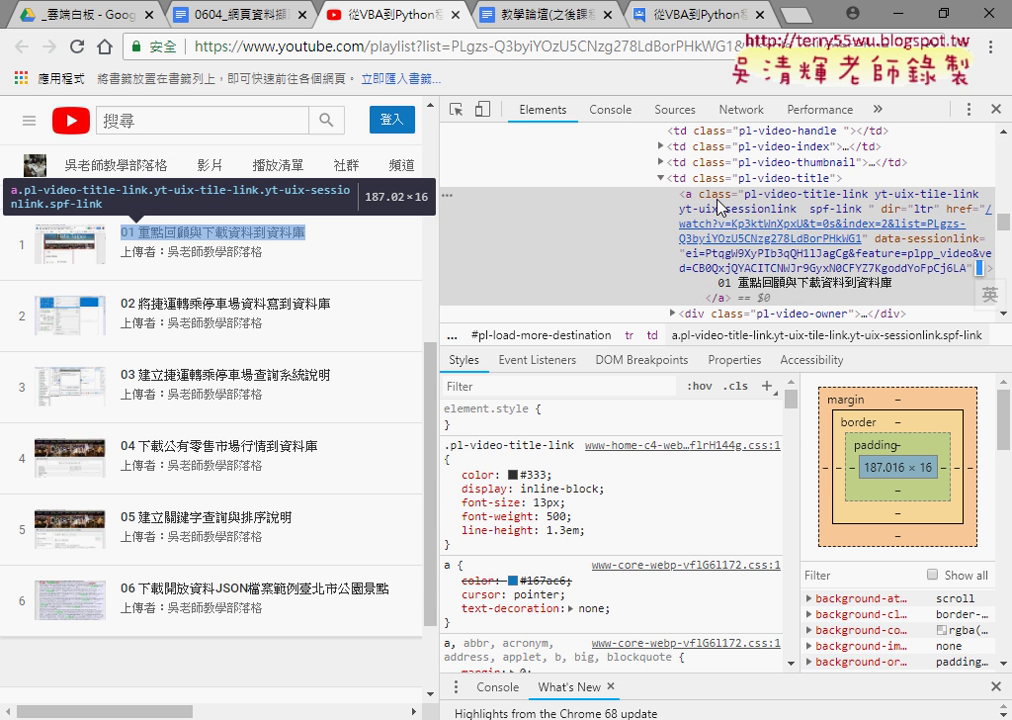
pyautogui.doubleClick(688, 195)
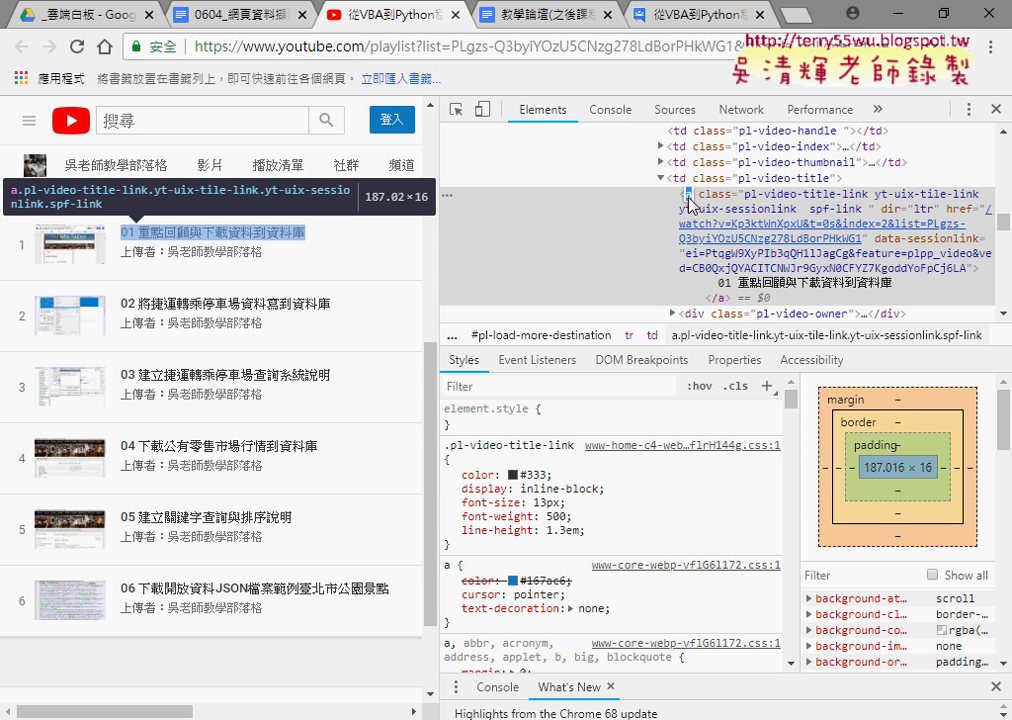
pyautogui.press('End')
pyautogui.doubleClick(790, 199)
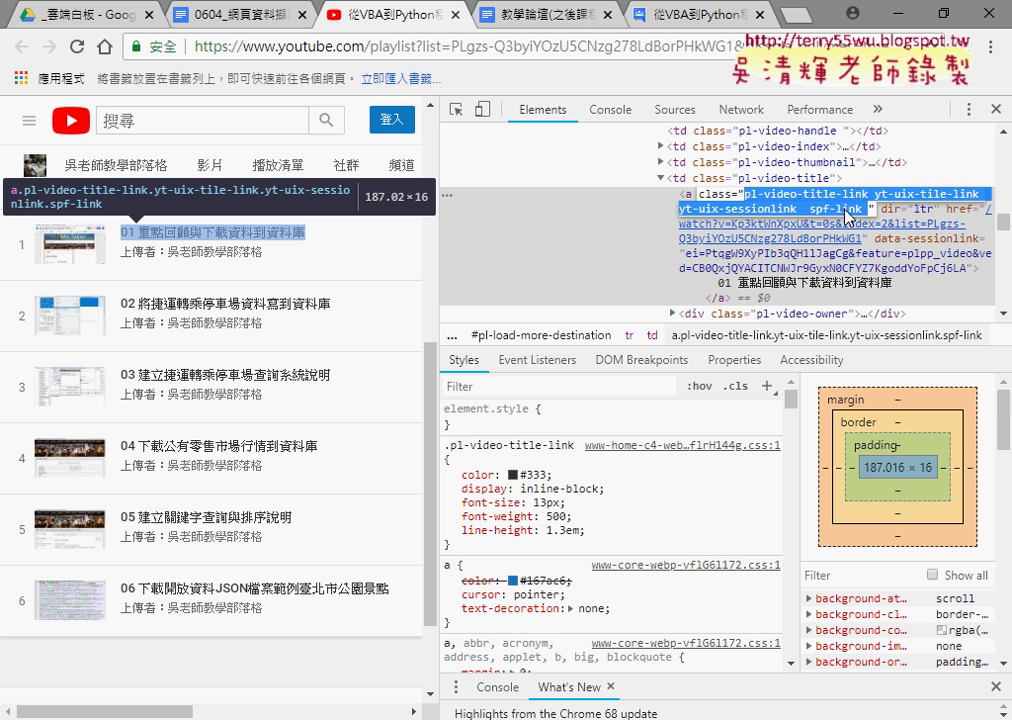
pyautogui.click(797, 194)
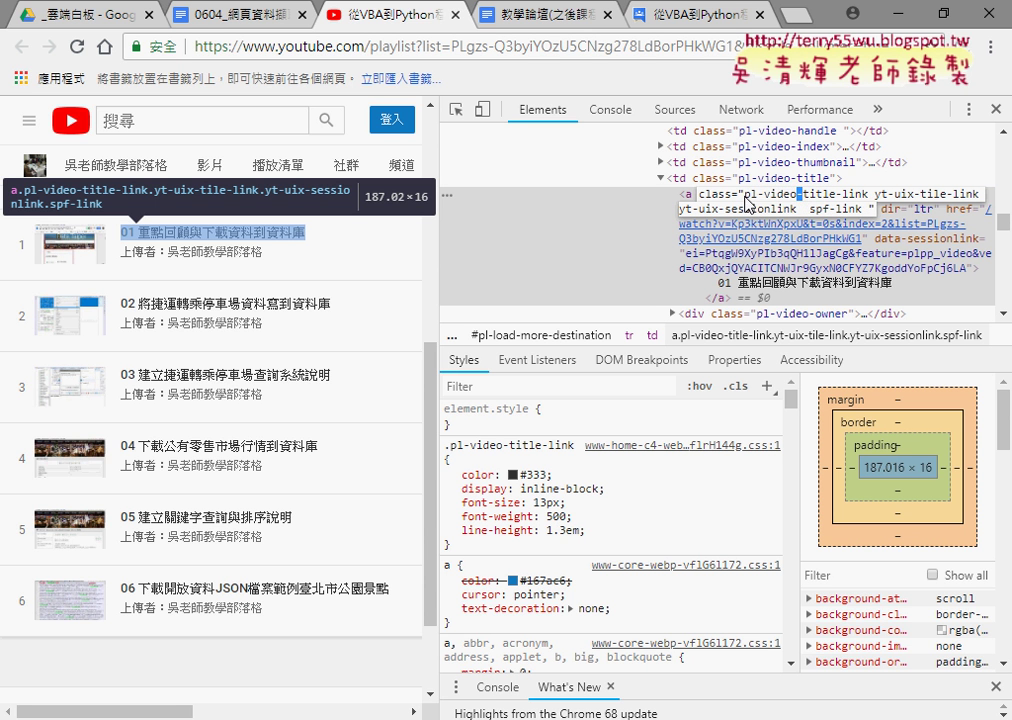
# Highlight and annotate the a tag and its pl-video-title-link class, then return to the Google Docs notes.
pyautogui.moveTo(745, 196); pyautogui.dragTo(868, 195)
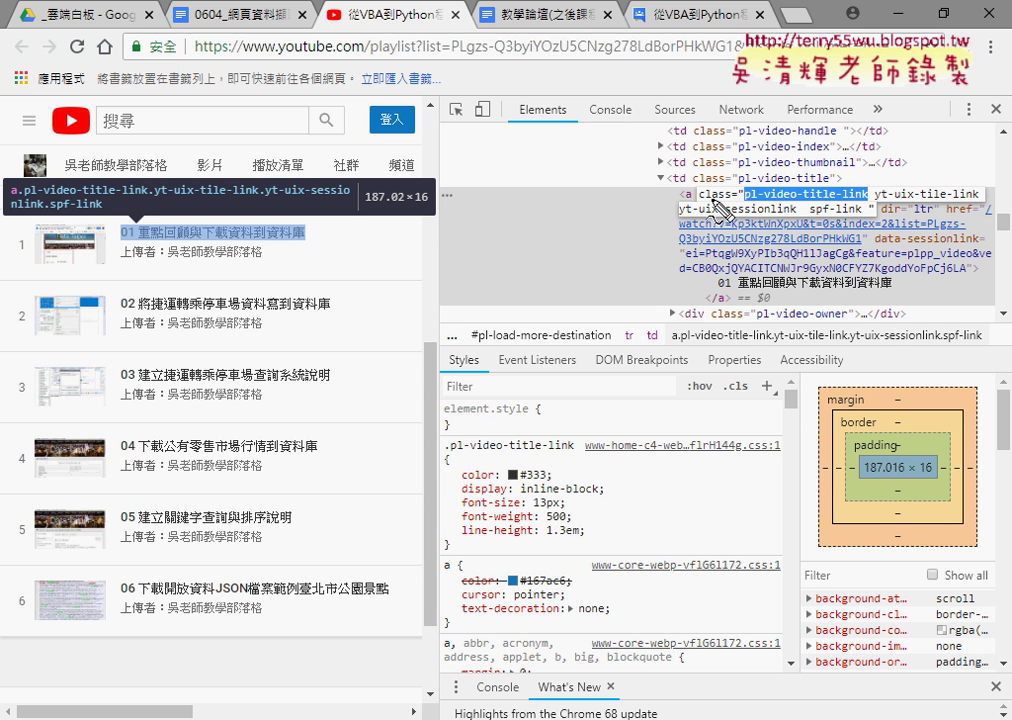
pyautogui.moveTo(697, 186)
pyautogui.mouseDown()
pyautogui.moveTo(700, 198)
pyautogui.moveTo(862, 200)
pyautogui.mouseUp()
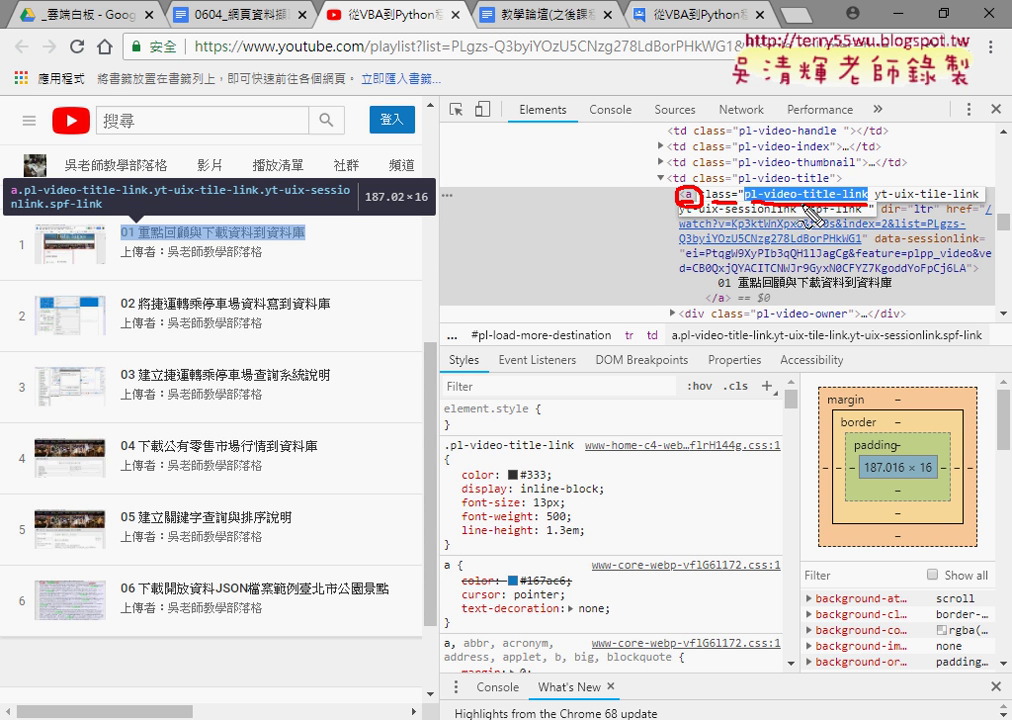
pyautogui.moveTo(788, 164)
pyautogui.mouseDown()
pyautogui.moveTo(787, 185)
pyautogui.moveTo(804, 164)
pyautogui.moveTo(818, 185)
pyautogui.mouseUp()
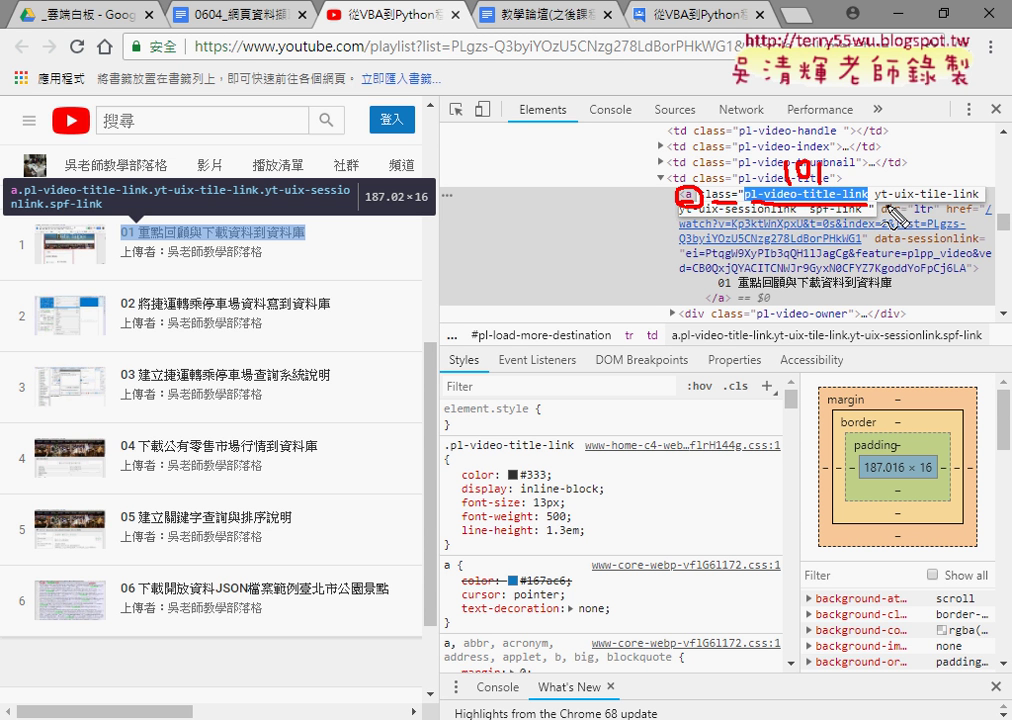
pyautogui.moveTo(921, 158); pyautogui.dragTo(932, 205)
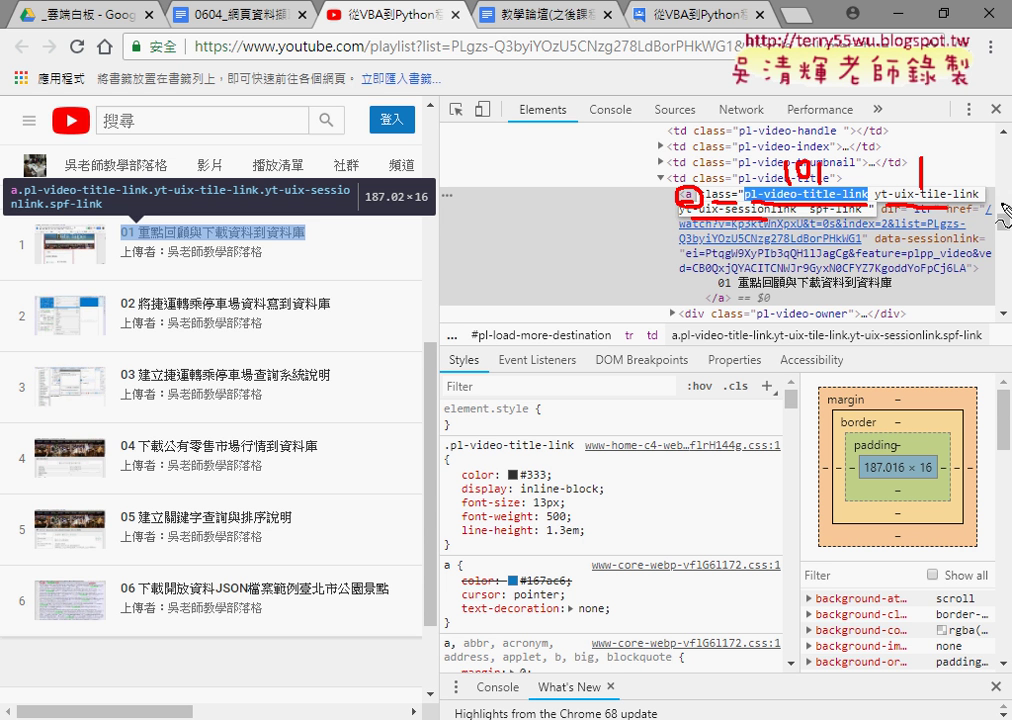
pyautogui.press('Escape')
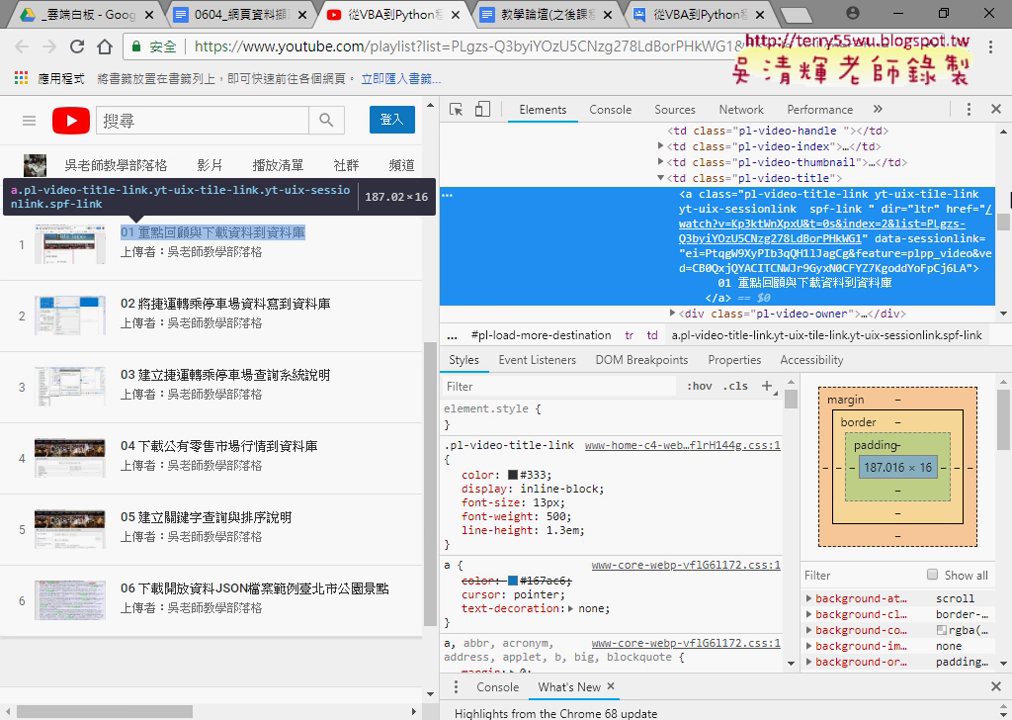
pyautogui.click(233, 15)
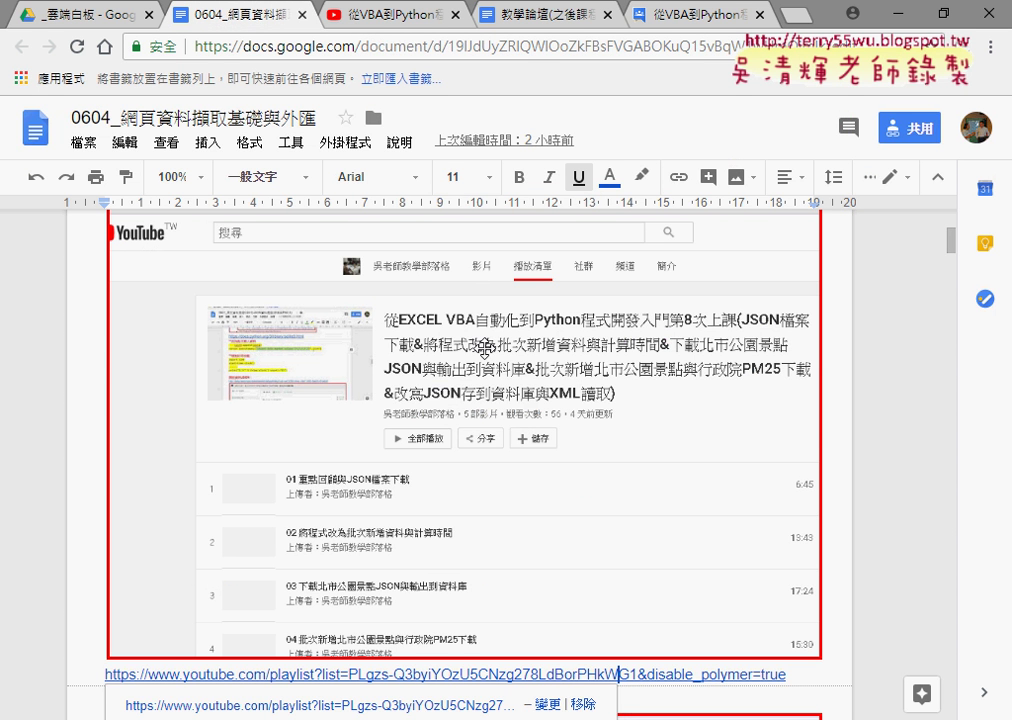
# Highlight 'beautifulsoup' in the notes' install section, then bring up File Explorer on drive C:.
pyautogui.scroll(3, 826, 351)
pyautogui.scroll(1, 826, 351)
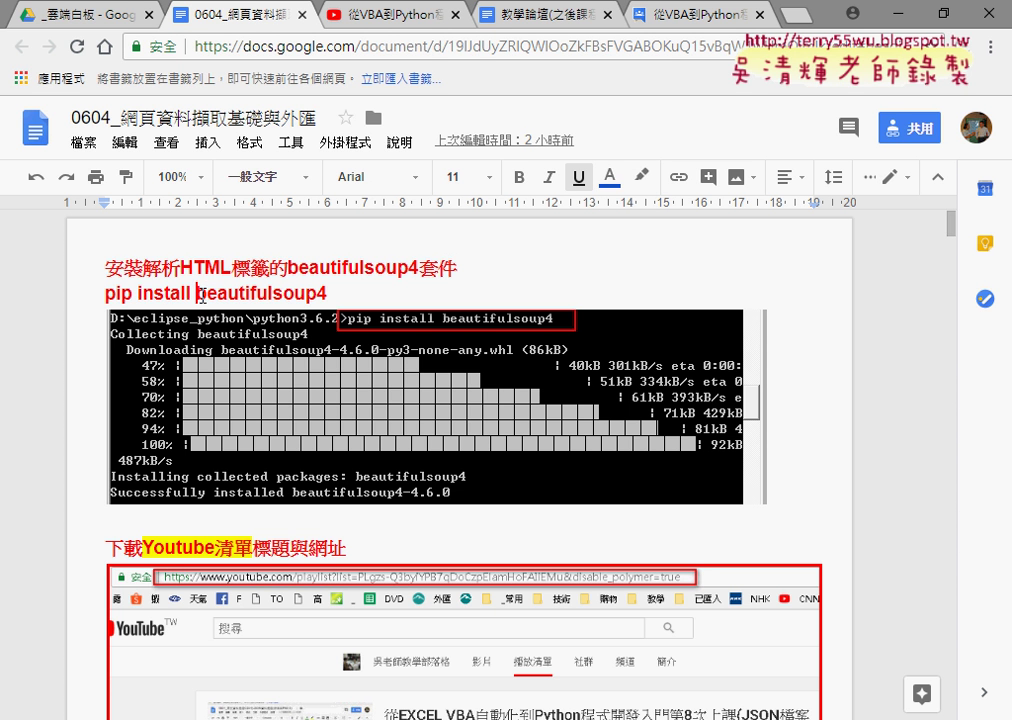
pyautogui.moveTo(197, 293); pyautogui.dragTo(326, 294)
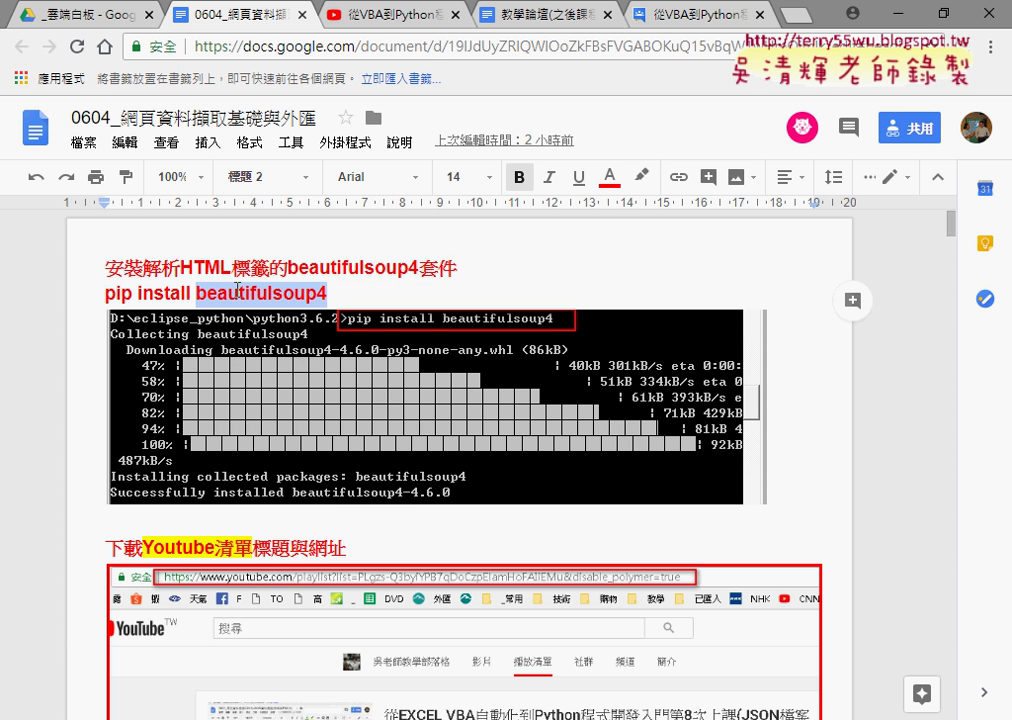
pyautogui.press('super+e')
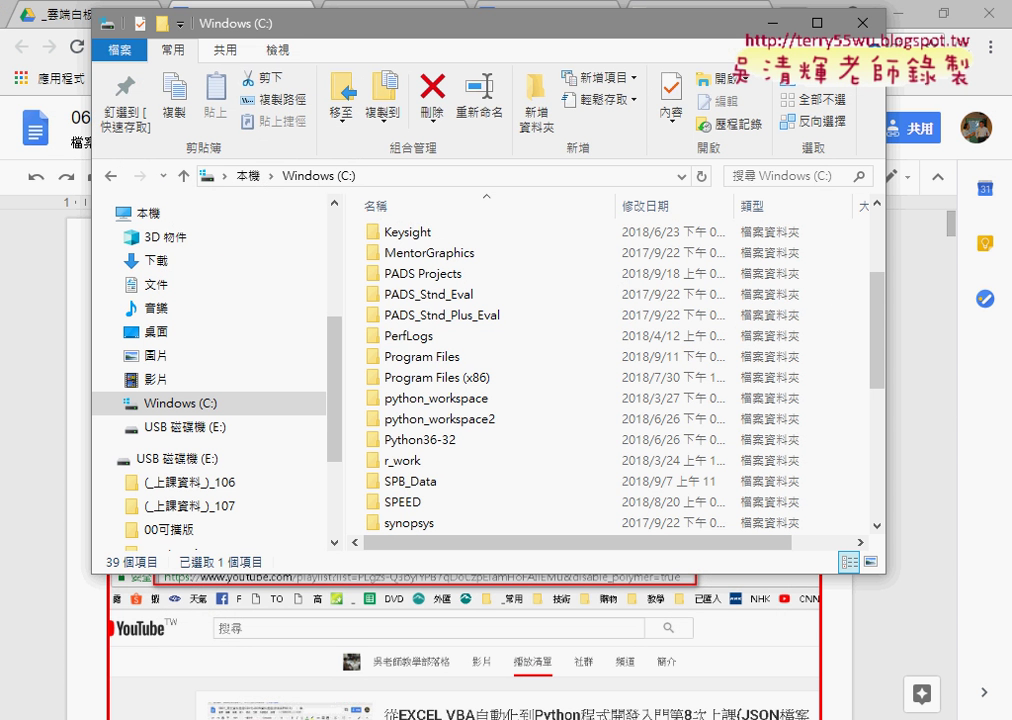
# Launch Command Prompt in C:\Python36-32\Scripts, where pip.exe lives, by entering cmd in the address bar.
pyautogui.doubleClick(443, 447)
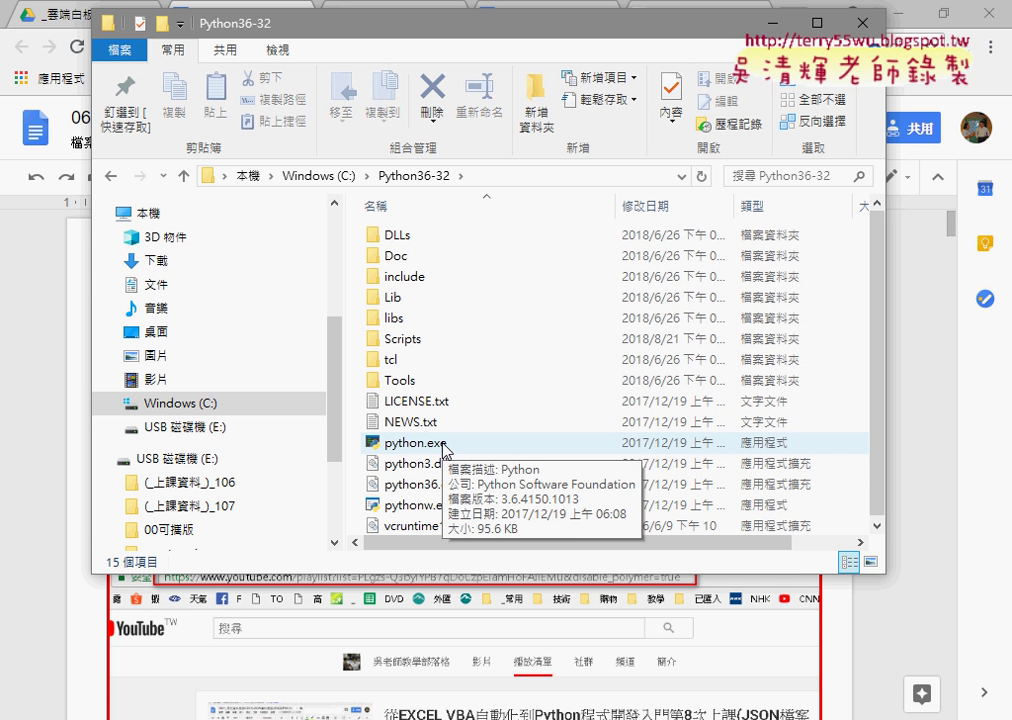
pyautogui.click(416, 344)
pyautogui.doubleClick(416, 344)
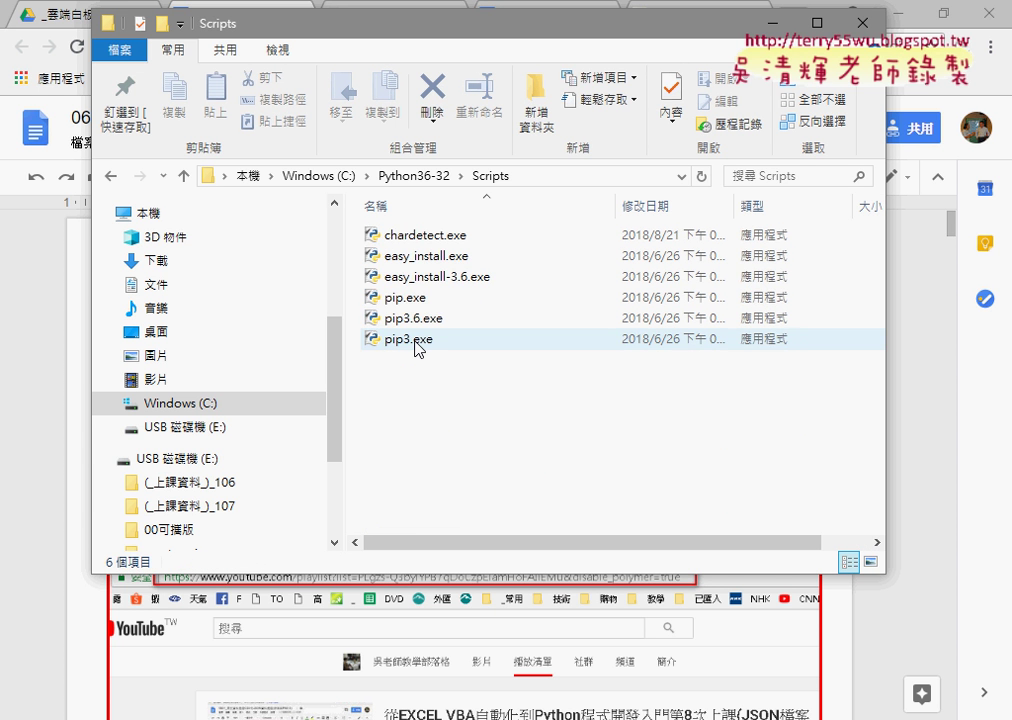
pyautogui.click(412, 297)
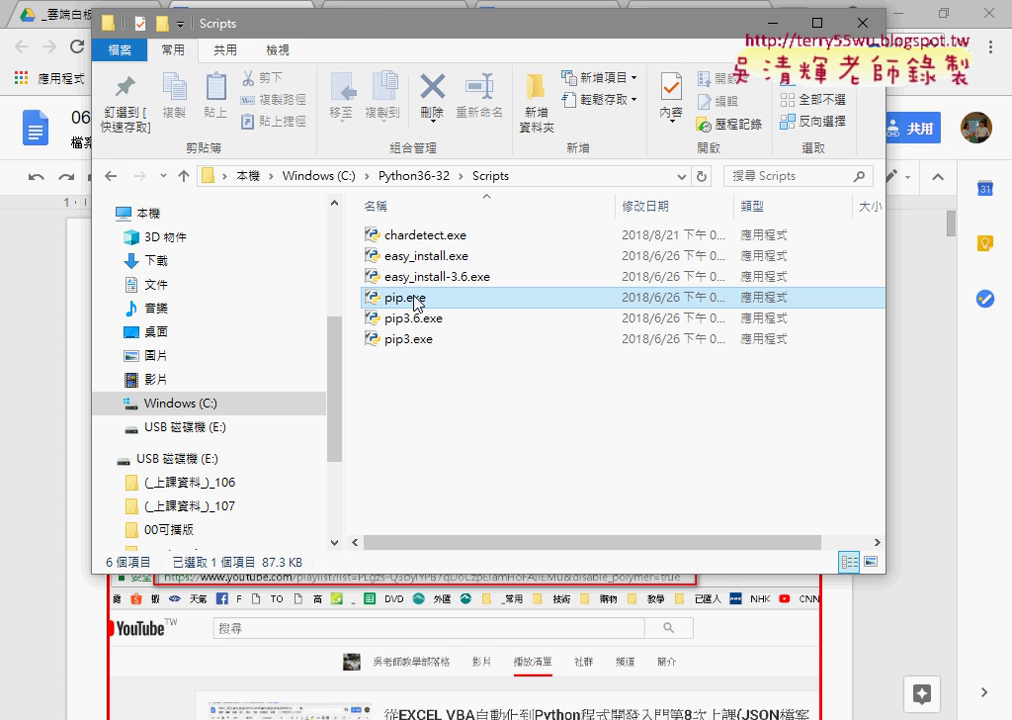
pyautogui.click(572, 176)
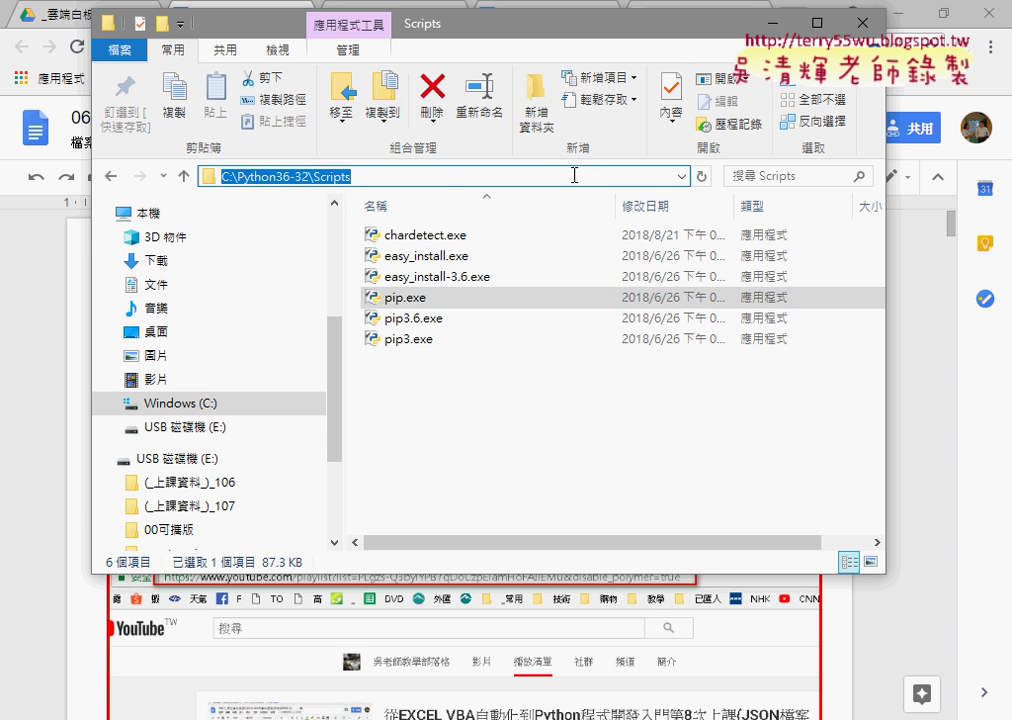
pyautogui.write('c')
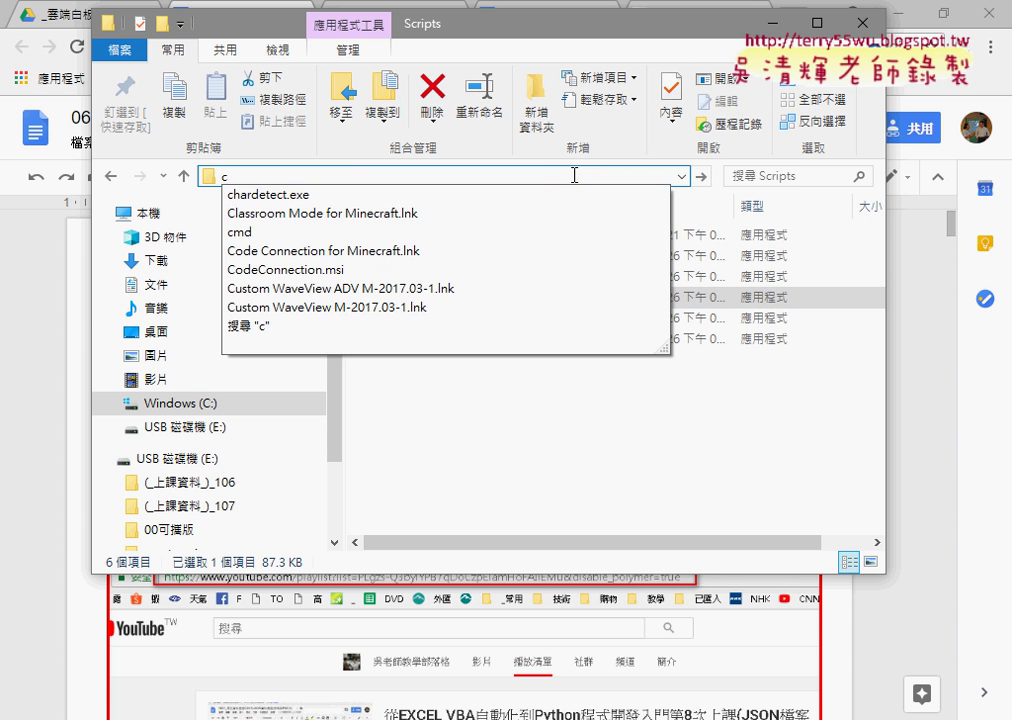
pyautogui.write('md')
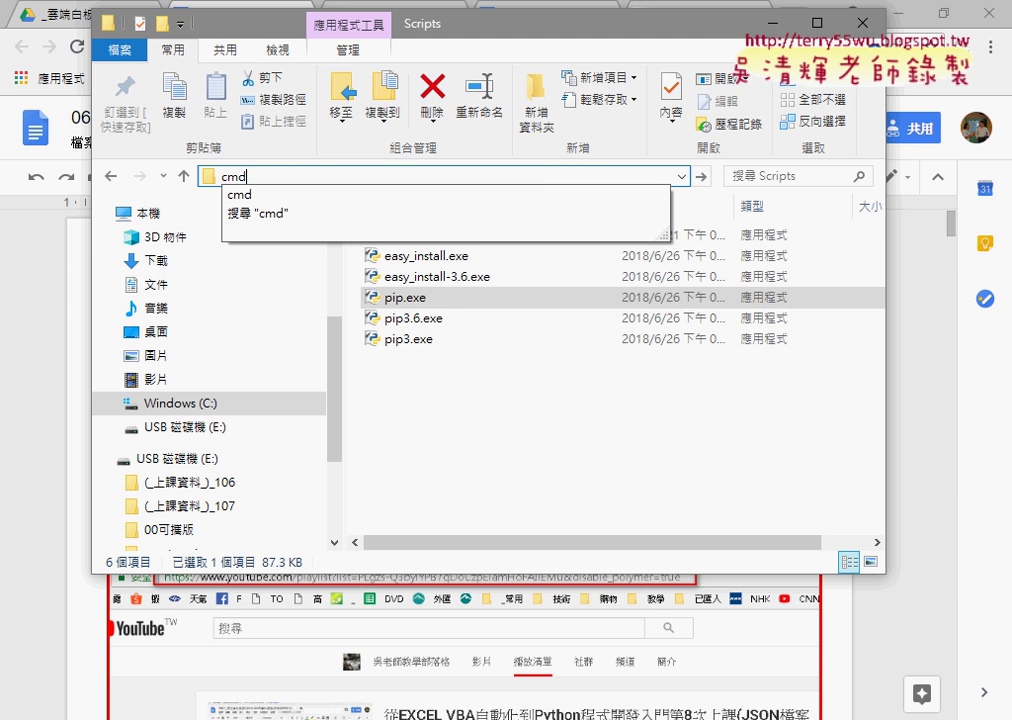
pyautogui.press('Return')
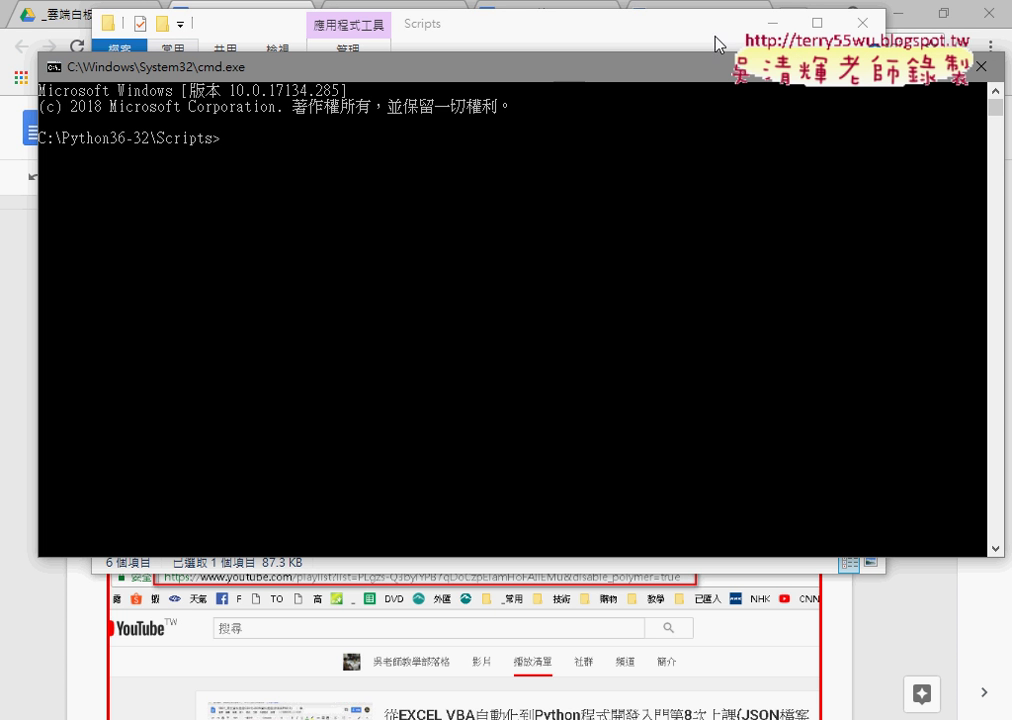
# Copy the 'pip install beautifulsoup4' line from the Docs notes and paste it at the Scripts prompt.
pyautogui.click(772, 22)
pyautogui.moveTo(402, 72); pyautogui.dragTo(437, 341)
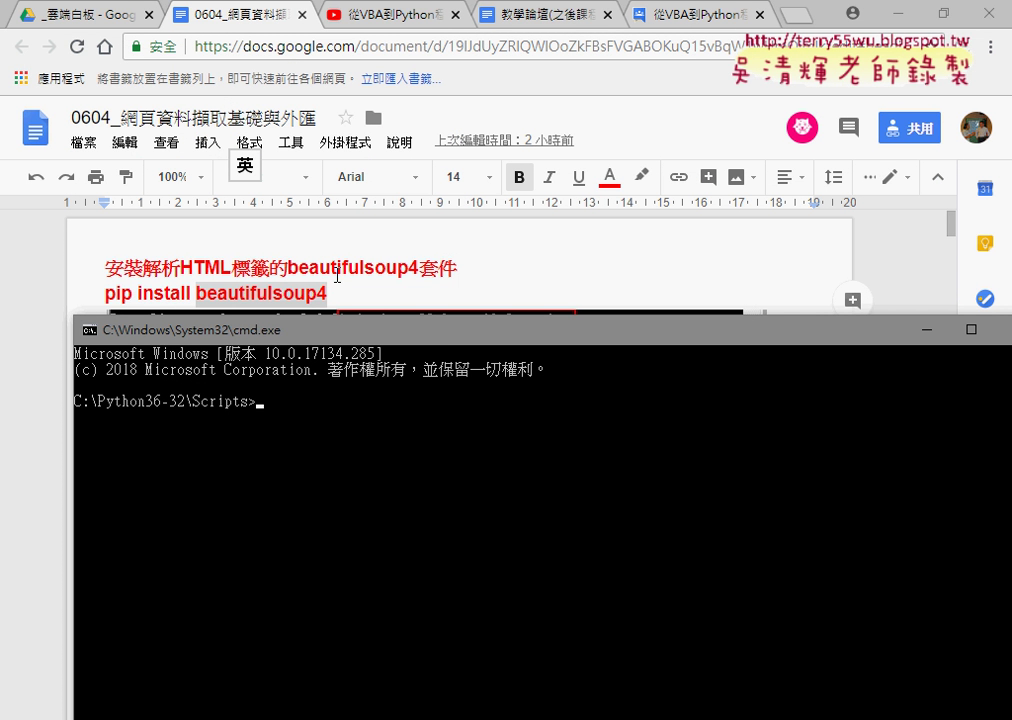
pyautogui.click(327, 289)
pyautogui.moveTo(327, 289); pyautogui.dragTo(89, 297)
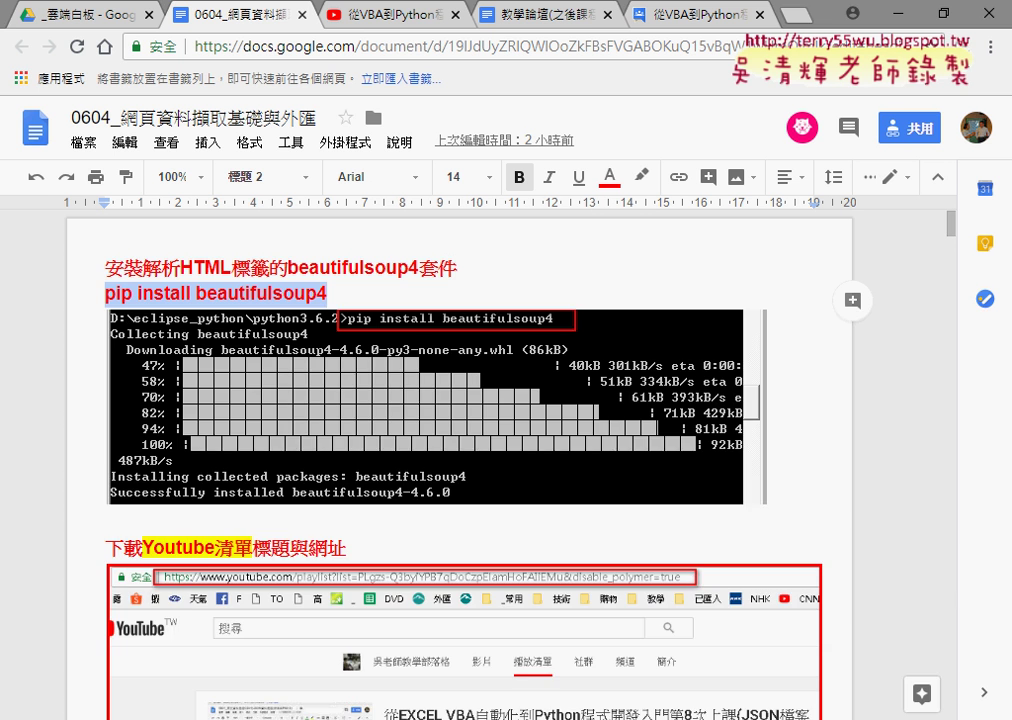
pyautogui.hotkey('alt', 'Tab')
pyautogui.write('pip install beautifulsoup4')
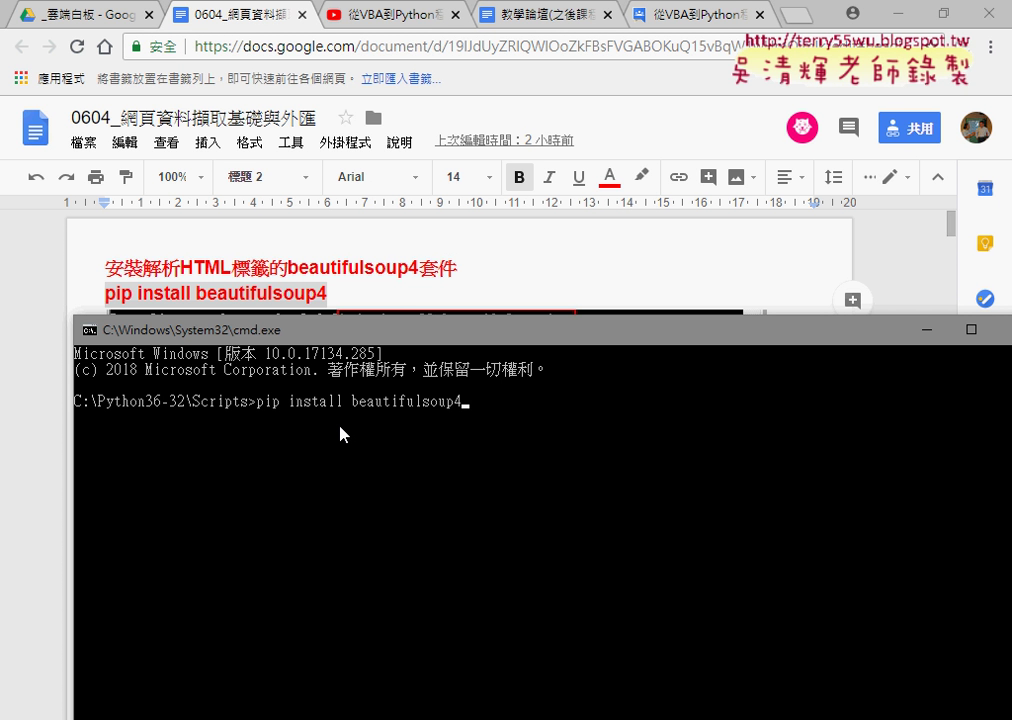
# Run pip install beautifulsoup4, which installs beautifulsoup4-4.6.3 successfully.
pyautogui.press('Return')
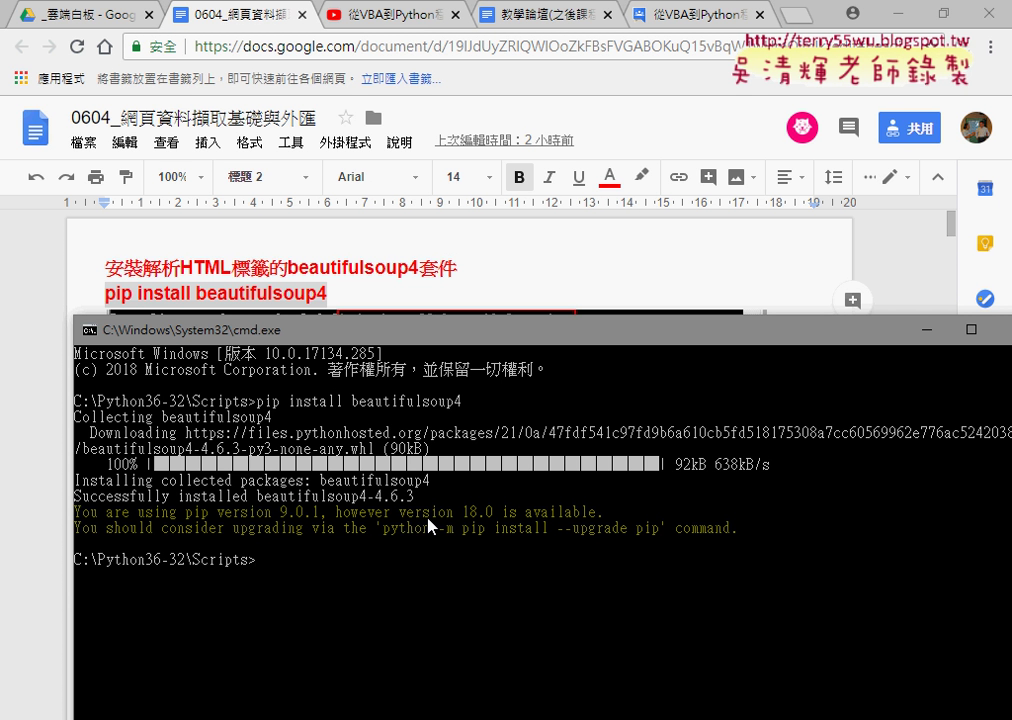
# Search the web for 'python' from a new browser tab.
pyautogui.click(800, 14)
pyautogui.write('p')
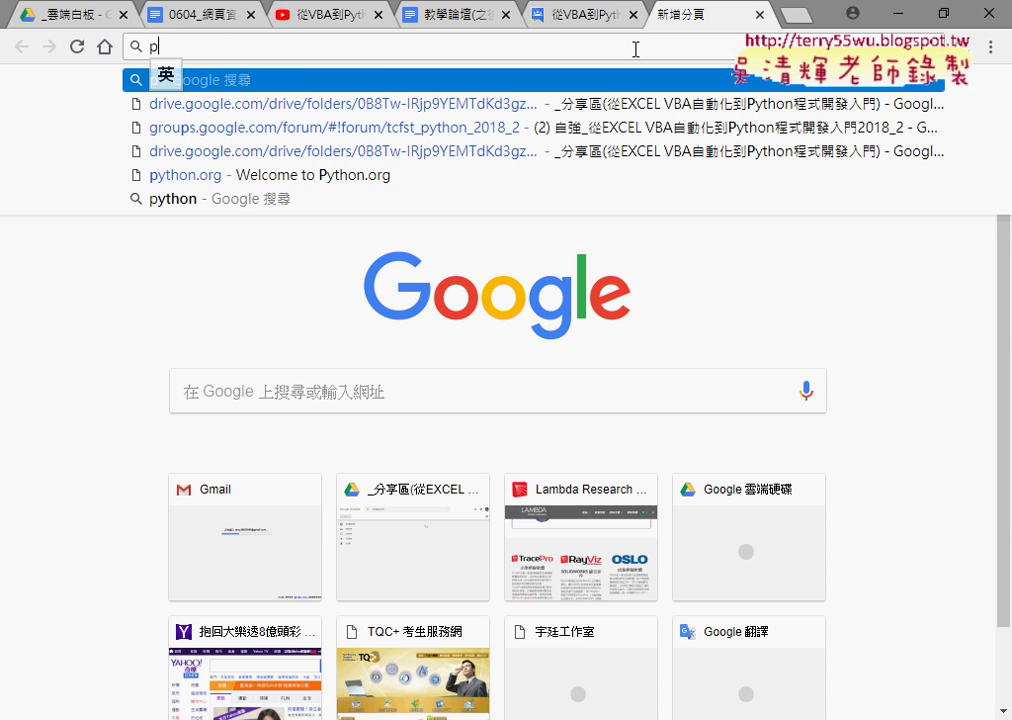
pyautogui.write('ython.org')
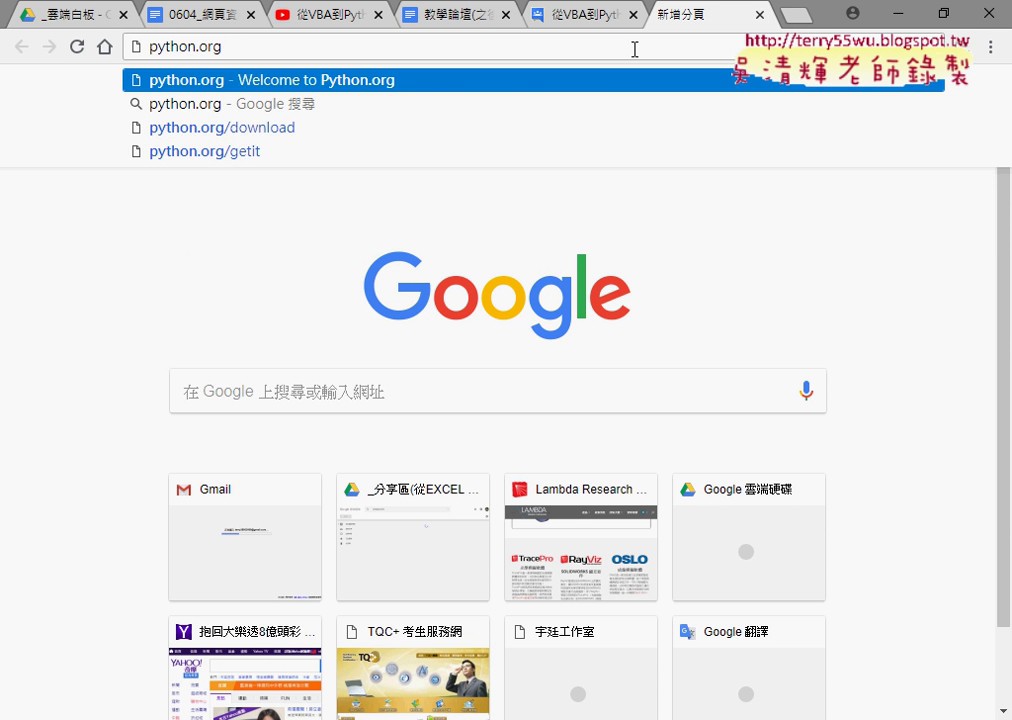
pyautogui.press('BackSpace')
pyautogui.press('BackSpace')
pyautogui.press('BackSpace')
pyautogui.press('BackSpace')
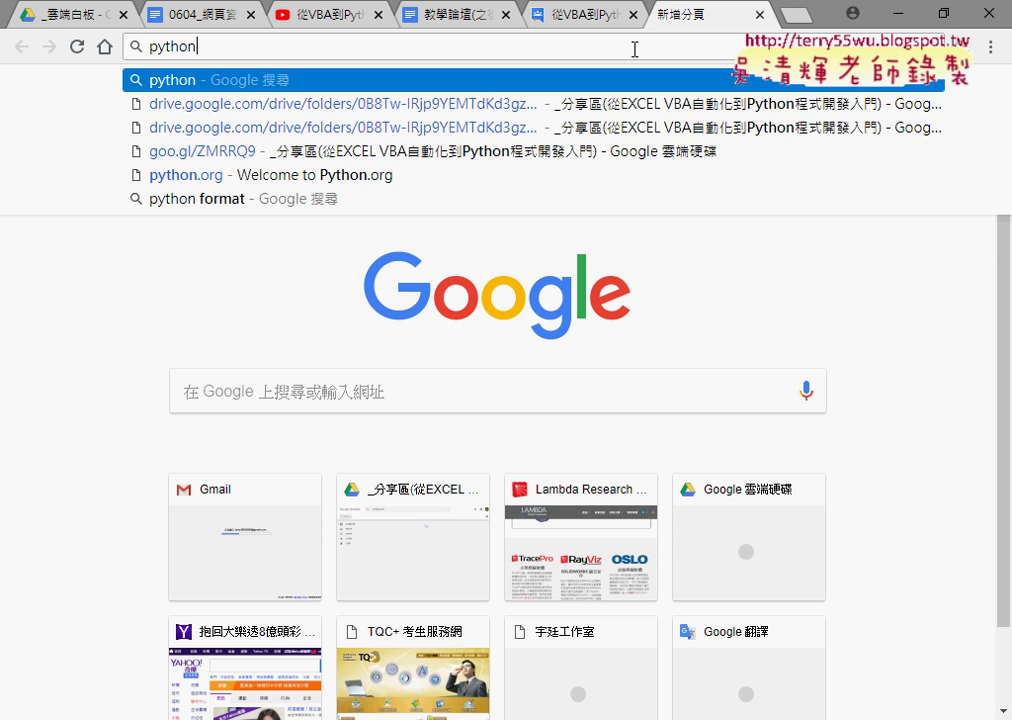
pyautogui.press('Return')
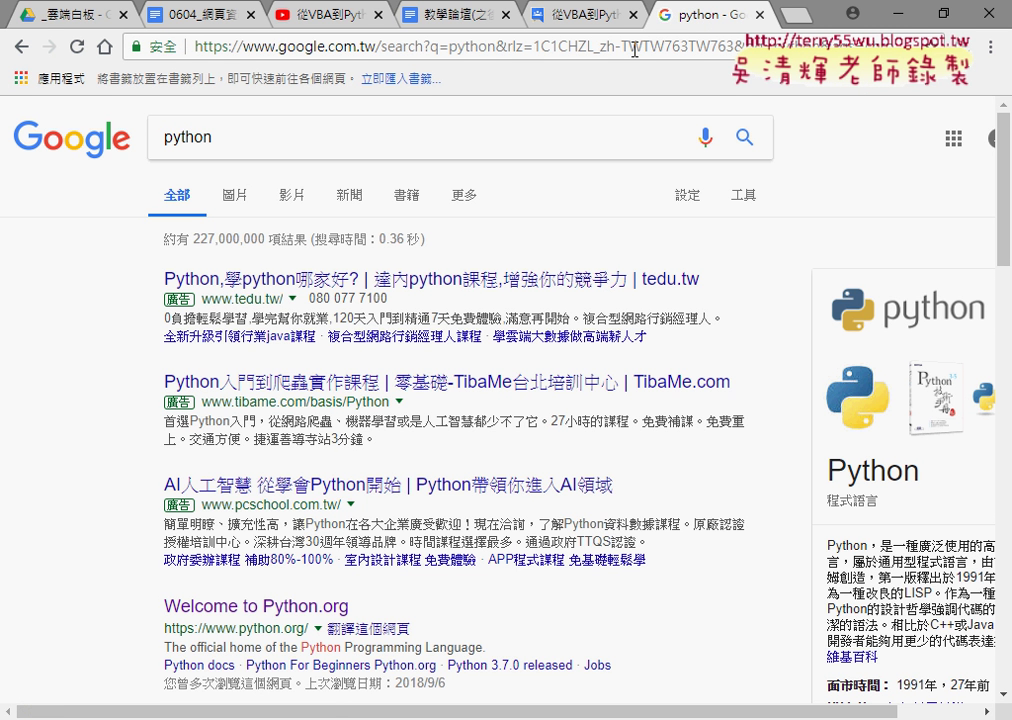
# Go to python.org and start downloading the Python 3.7.0 Windows installer, viewing its download options.
pyautogui.click(315, 625)
pyautogui.moveTo(224, 284)
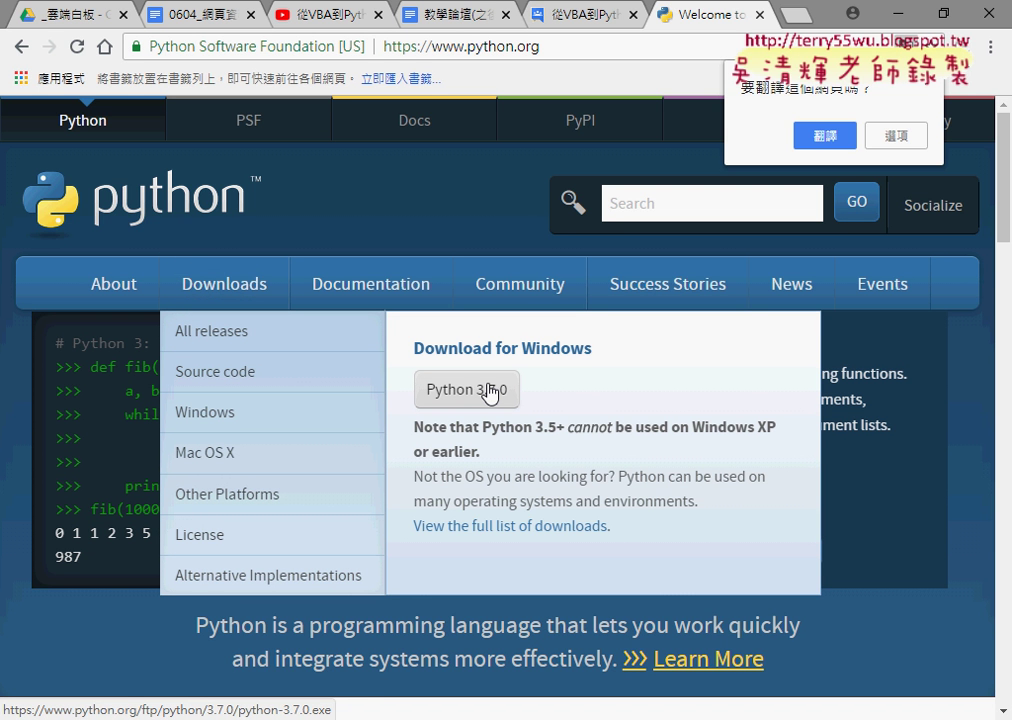
pyautogui.click(490, 395)
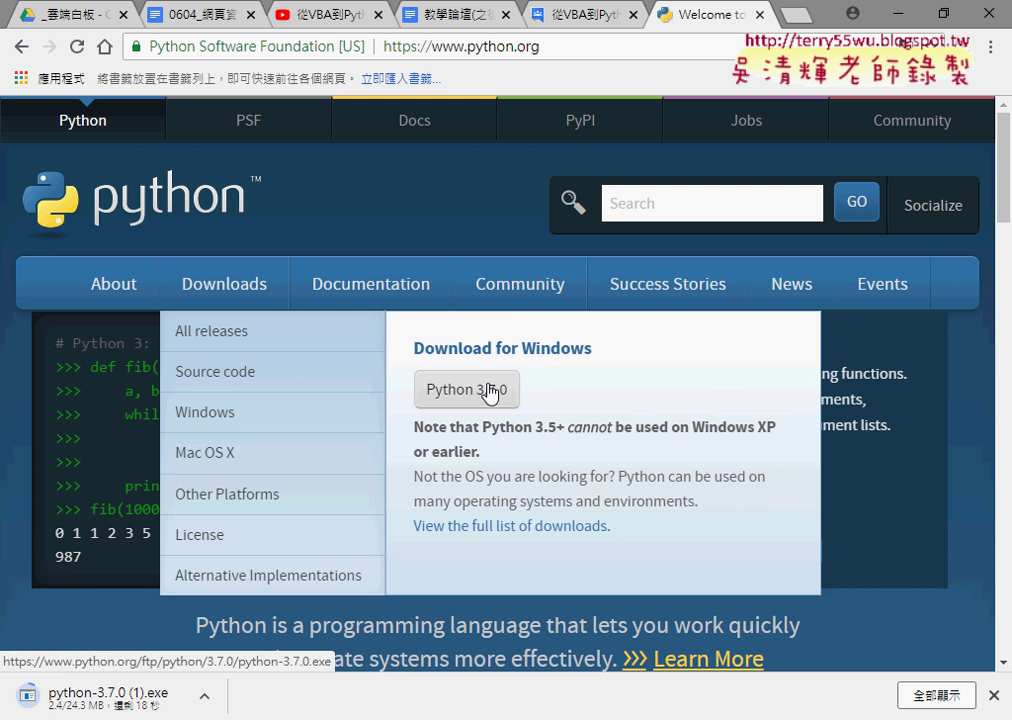
pyautogui.click(205, 695)
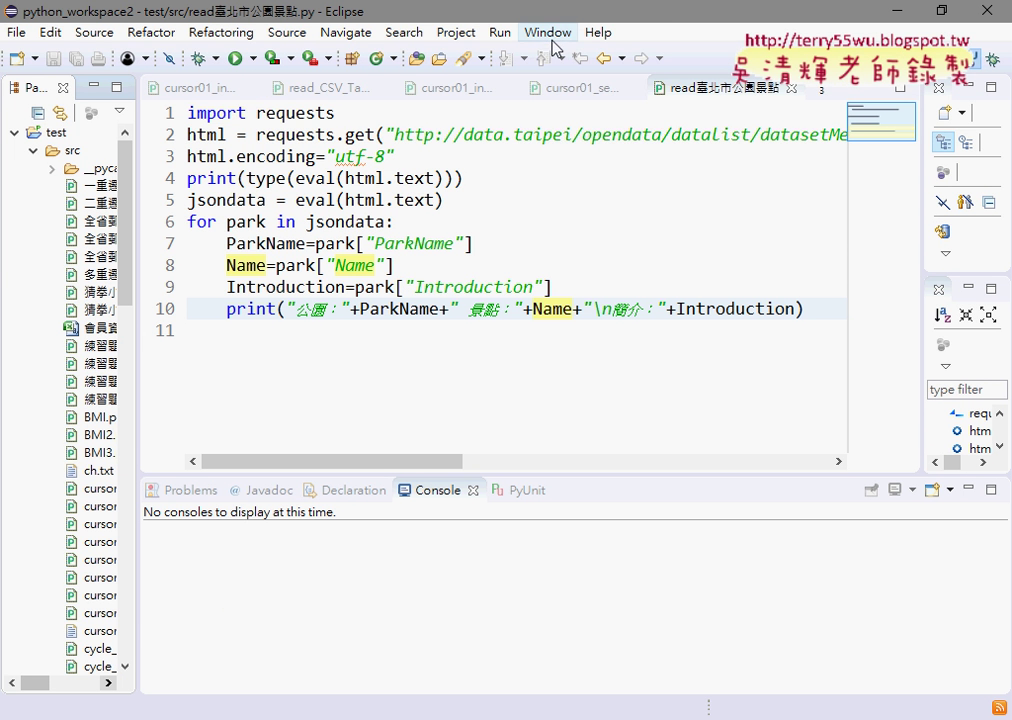
pyautogui.click(553, 36)
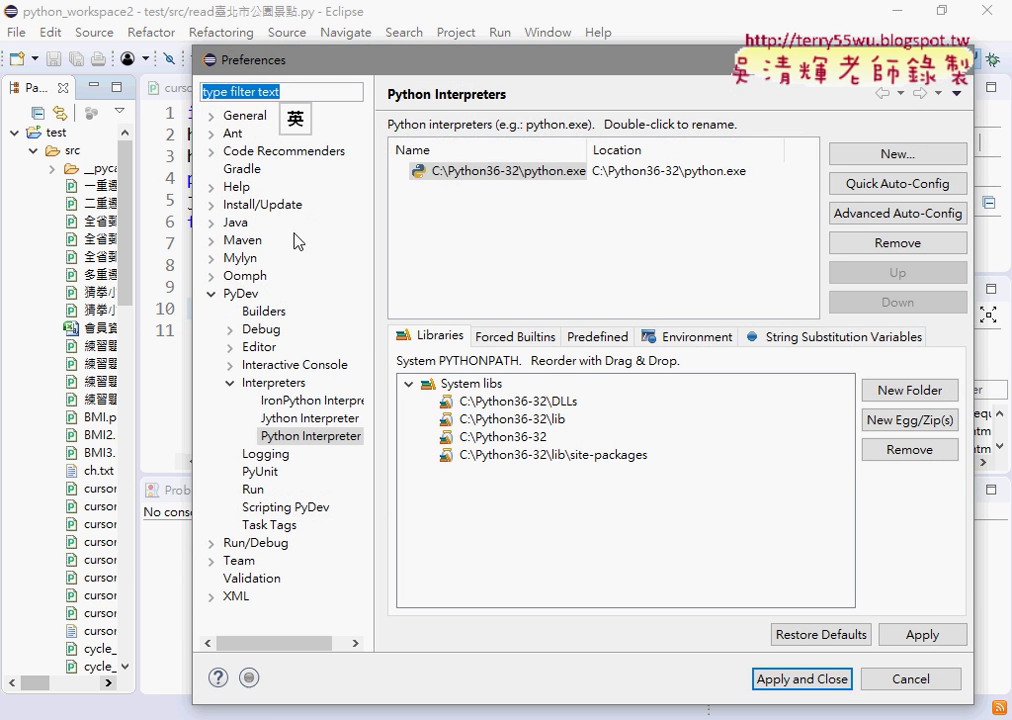
pyautogui.moveTo(590, 149); pyautogui.dragTo(627, 150)
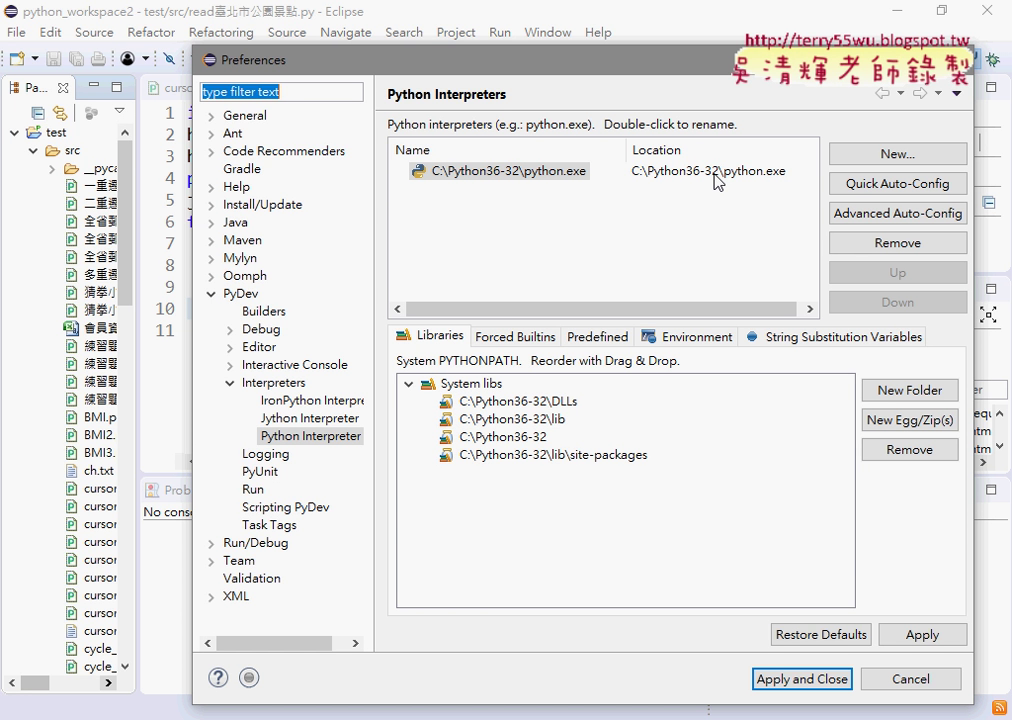
pyautogui.press('Escape')
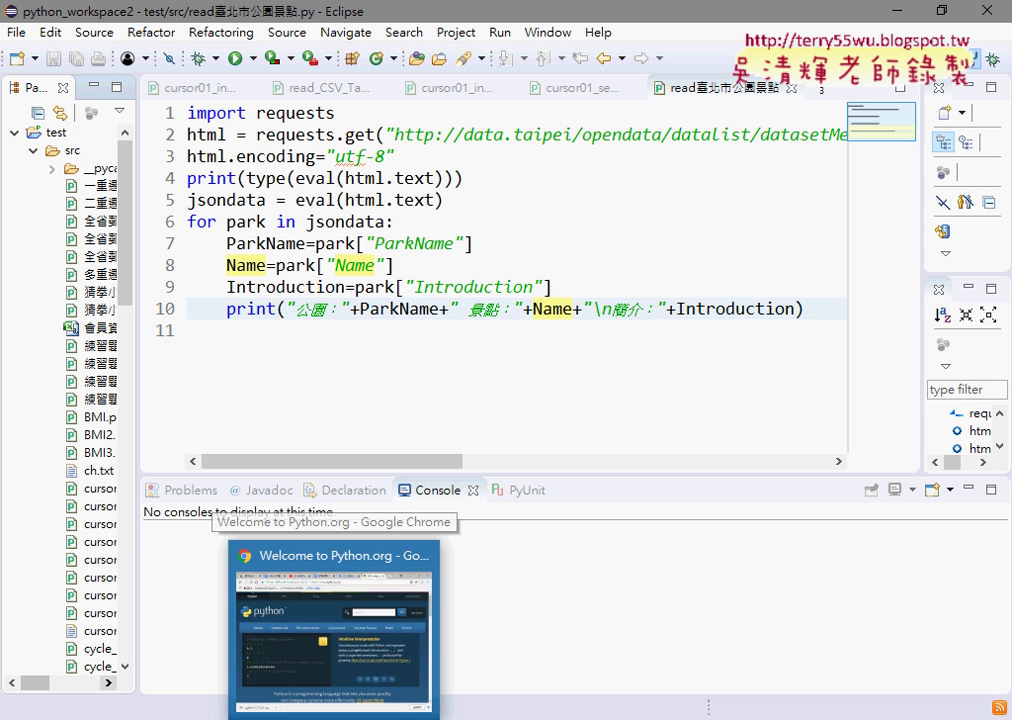
# Bring the command prompt with the pip output forward, move it aside, and switch to the Google Drive folder.
pyautogui.click(474, 680)
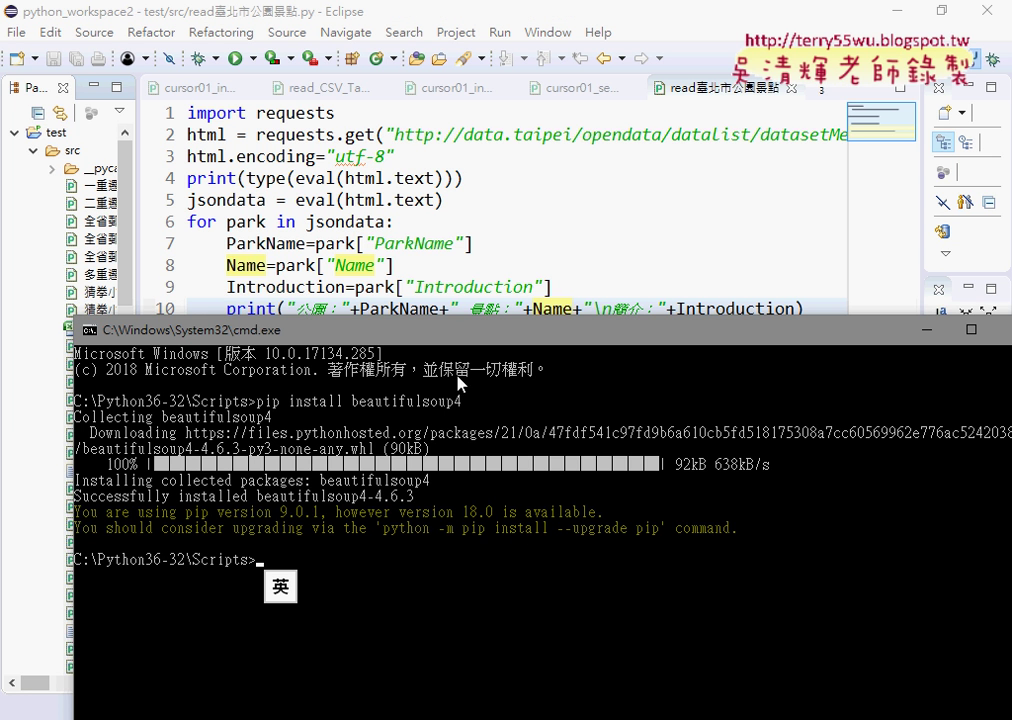
pyautogui.moveTo(463, 336); pyautogui.dragTo(415, 183)
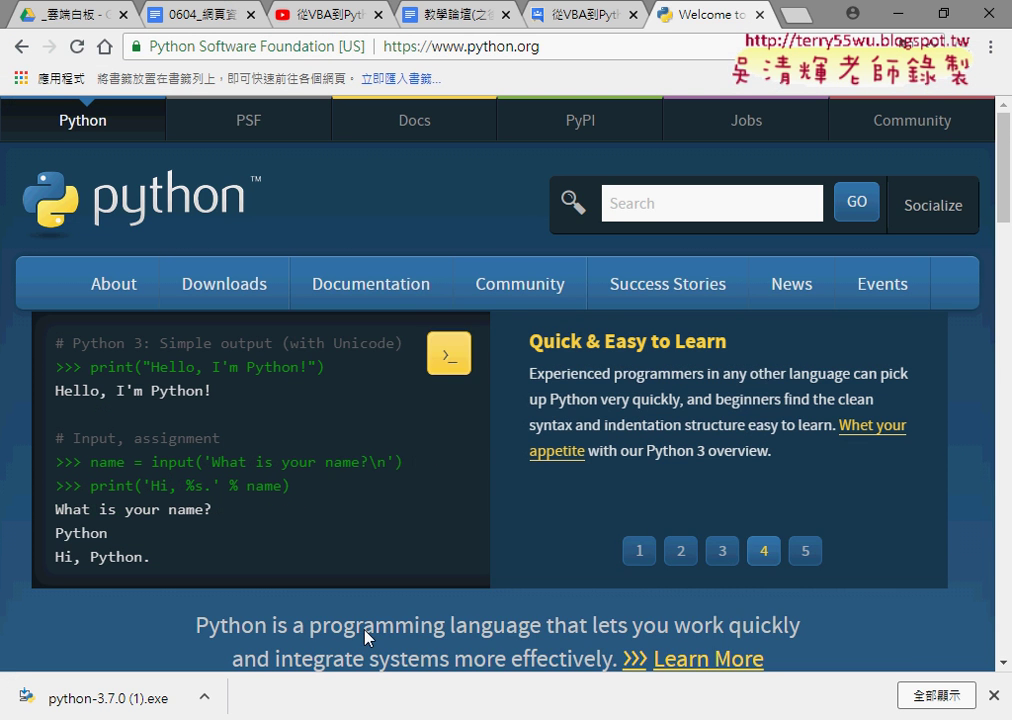
pyautogui.click(75, 15)
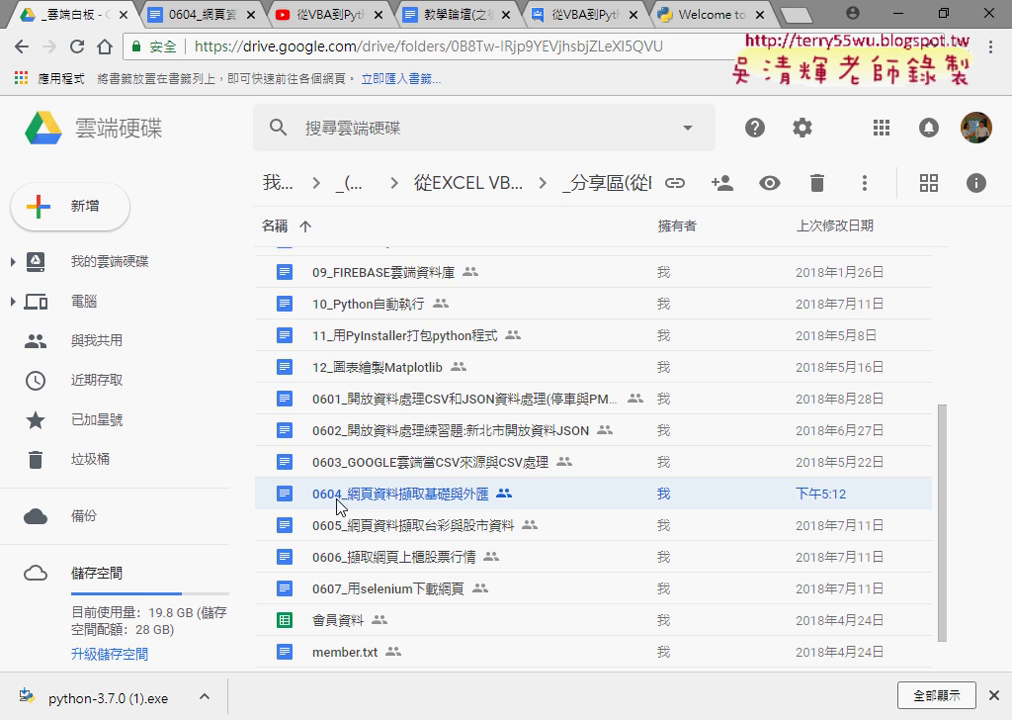
# Open the 0604_網頁資料擷取基礎與外匯 notes and scroll down to the BeautifulSoup code section.
pyautogui.click(185, 20)
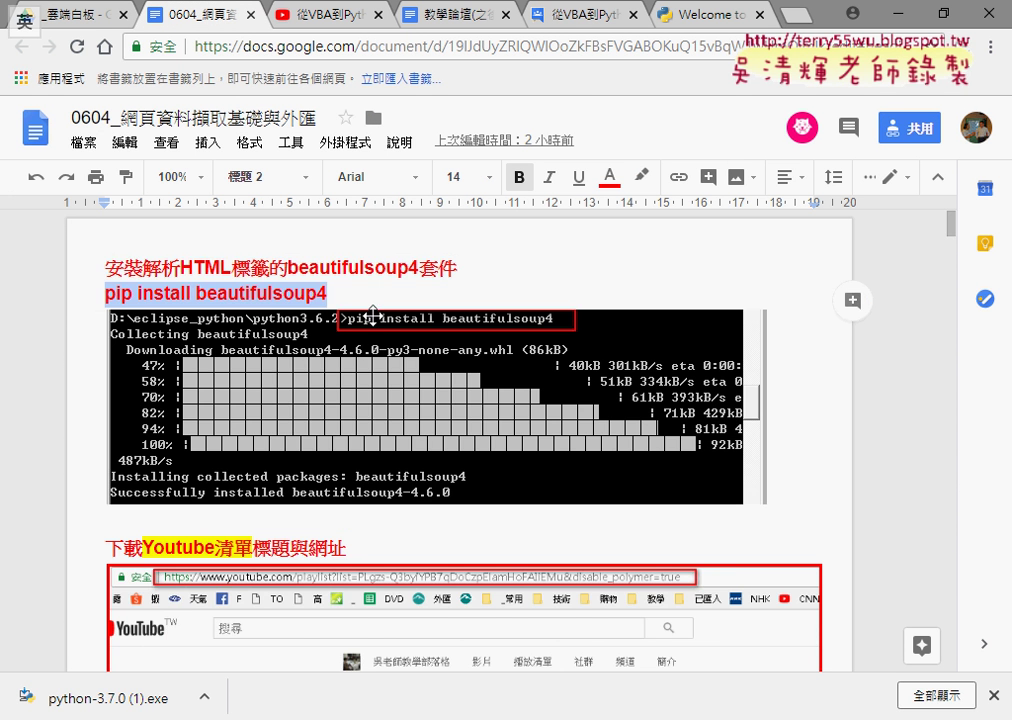
pyautogui.scroll(-1, 395, 361)
pyautogui.scroll(-2, 305, 303)
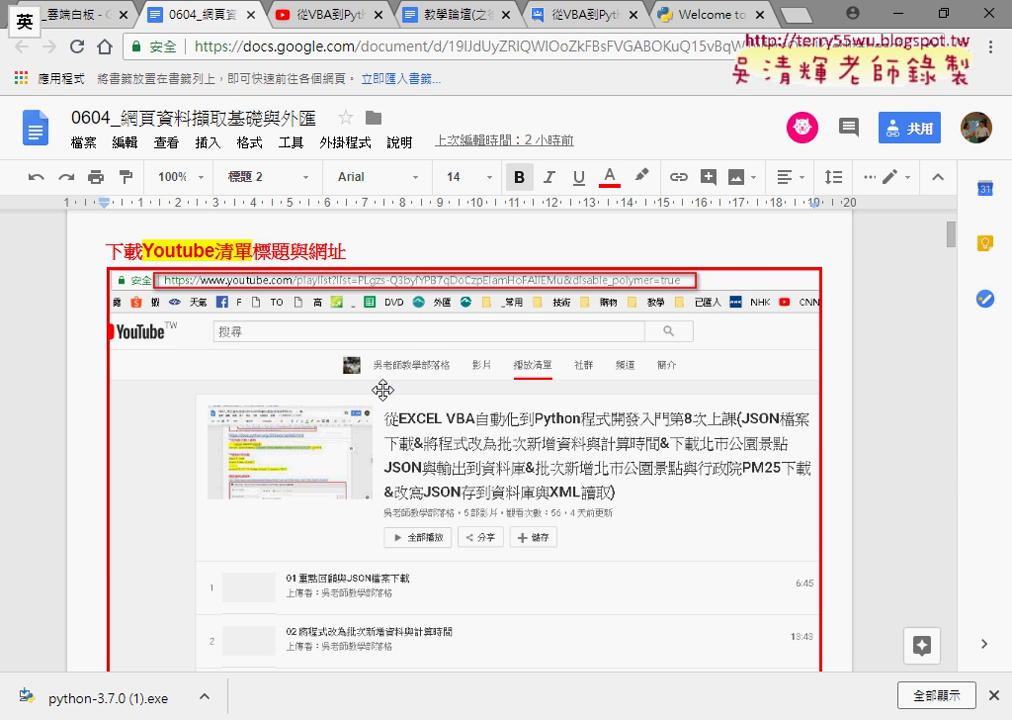
pyautogui.scroll(-1, 380, 397)
pyautogui.scroll(-2, 380, 397)
pyautogui.scroll(-3, 380, 397)
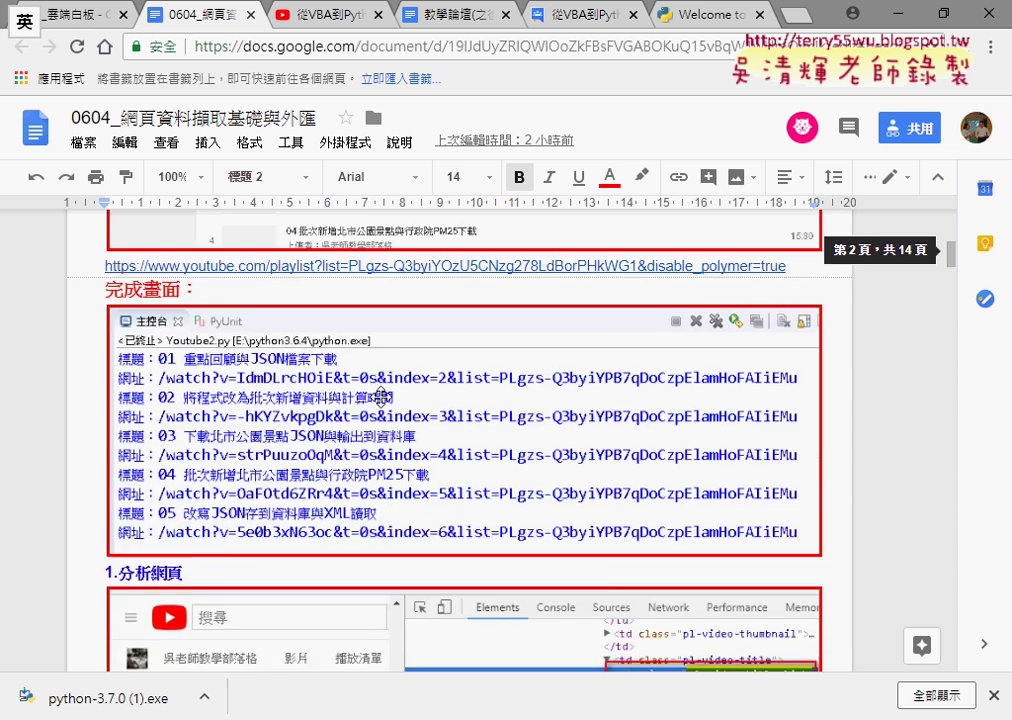
pyautogui.scroll(-2, 380, 397)
pyautogui.scroll(-2, 380, 397)
pyautogui.scroll(-4, 380, 397)
pyautogui.scroll(-1, 380, 397)
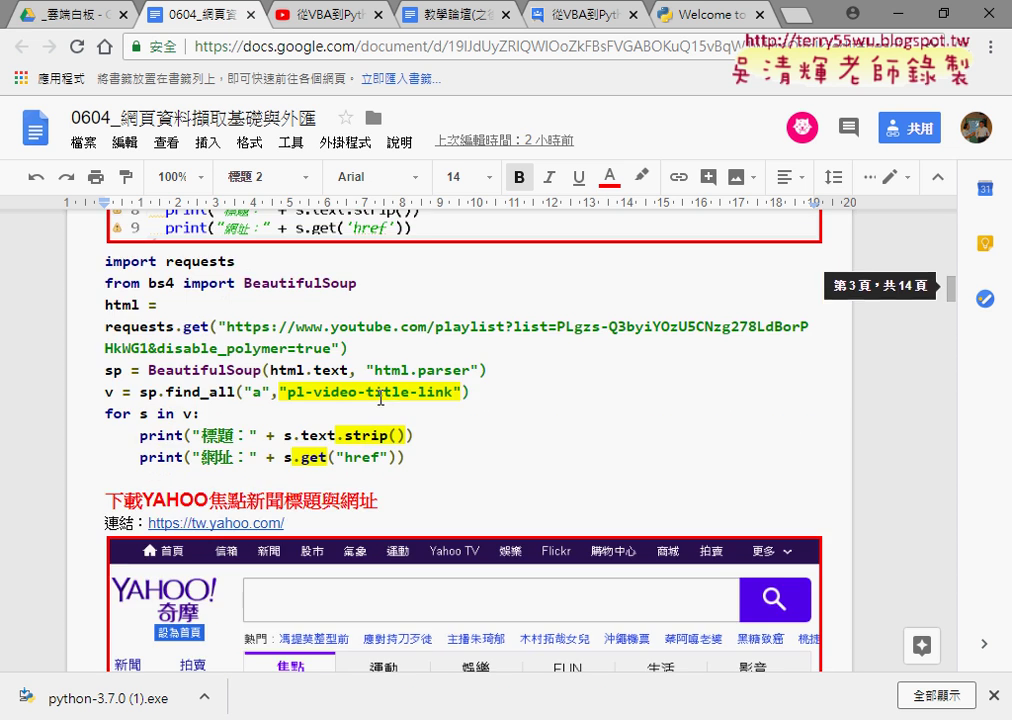
# Highlight the BeautifulSoup import, html.parser argument and find_all('a') call, finally selecting the whole code block.
pyautogui.moveTo(384, 283); pyautogui.dragTo(101, 289)
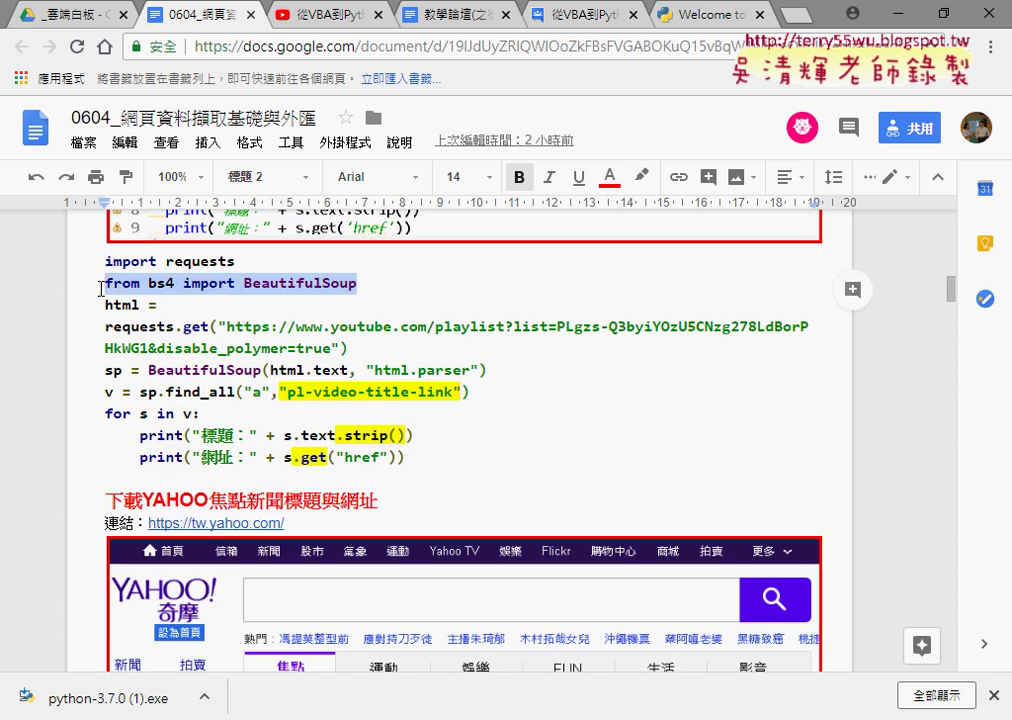
pyautogui.moveTo(363, 284); pyautogui.dragTo(174, 279)
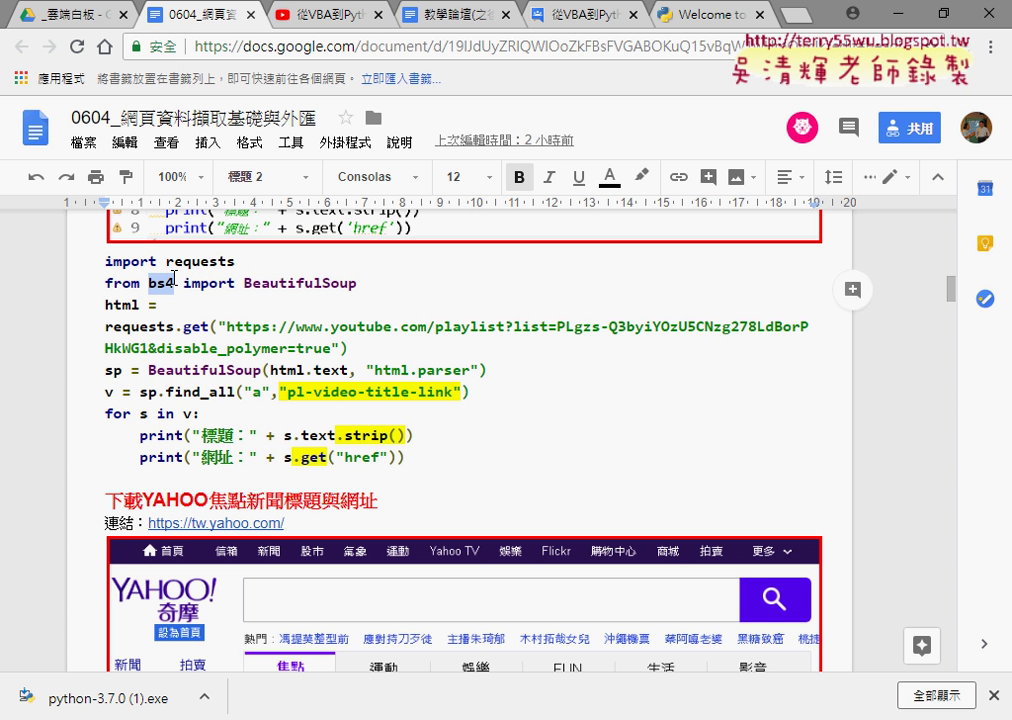
pyautogui.moveTo(244, 283); pyautogui.dragTo(376, 281)
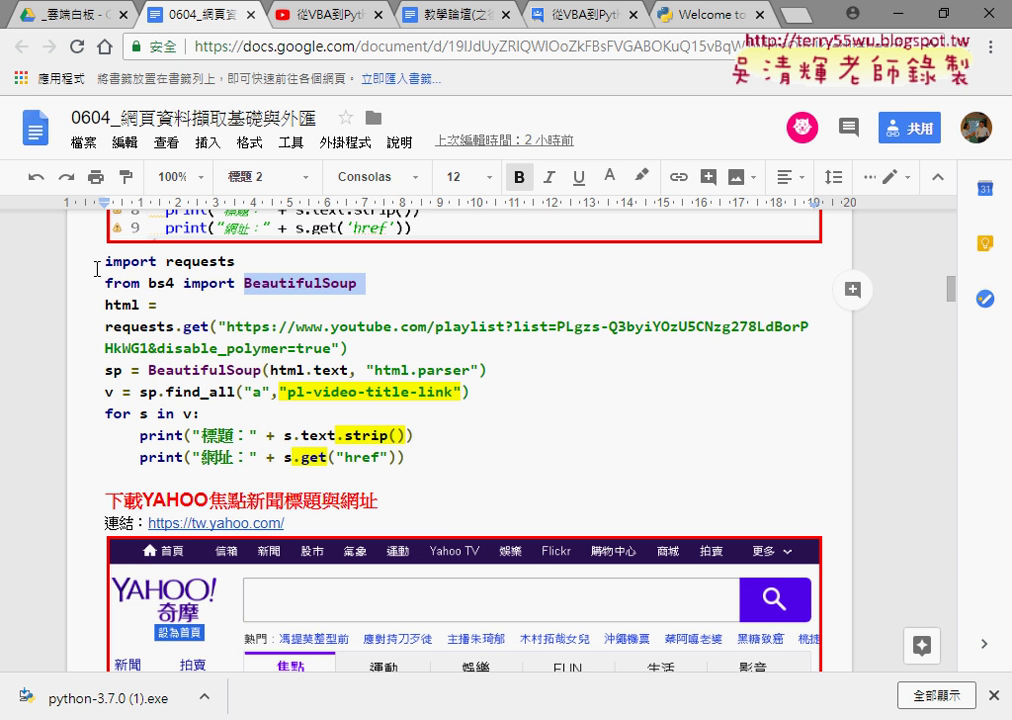
pyautogui.click(236, 374)
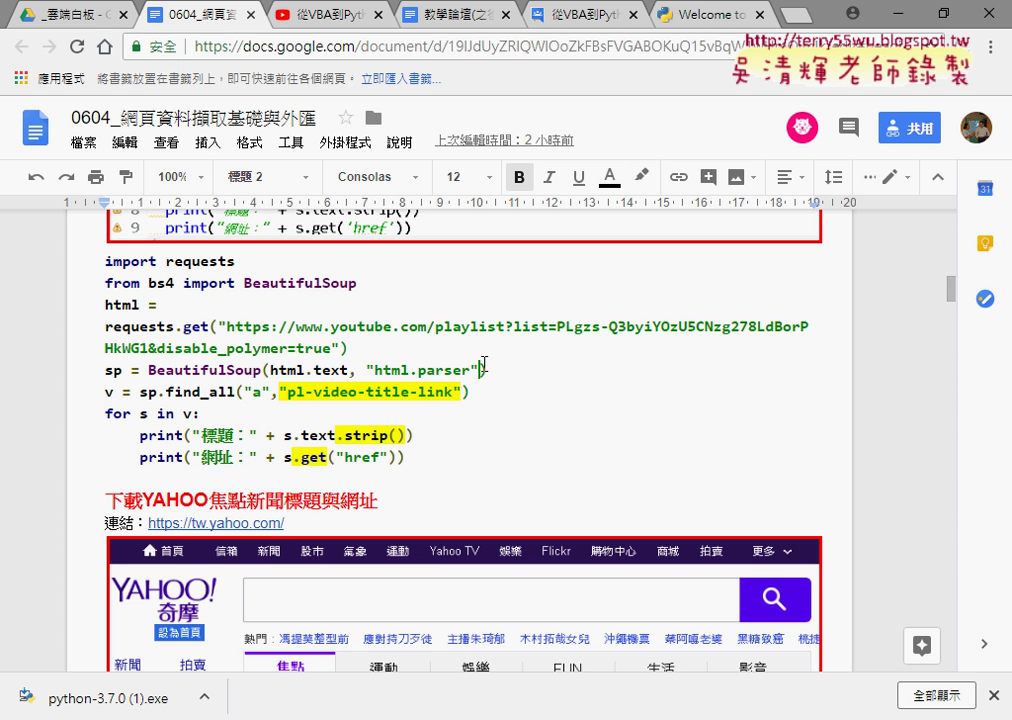
pyautogui.moveTo(479, 370)
pyautogui.mouseDown()
pyautogui.moveTo(268, 372)
pyautogui.moveTo(247, 392)
pyautogui.moveTo(457, 391)
pyautogui.mouseUp()
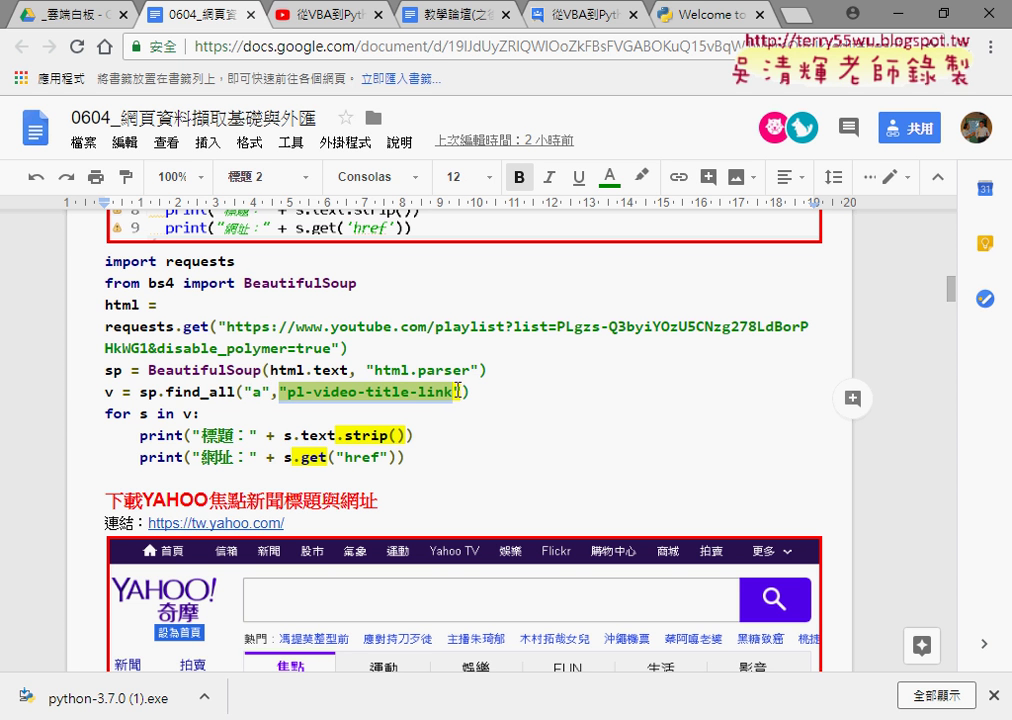
pyautogui.moveTo(245, 392); pyautogui.dragTo(463, 390)
pyautogui.moveTo(490, 455)
pyautogui.mouseDown()
pyautogui.moveTo(103, 390)
pyautogui.moveTo(104, 262)
pyautogui.mouseUp()
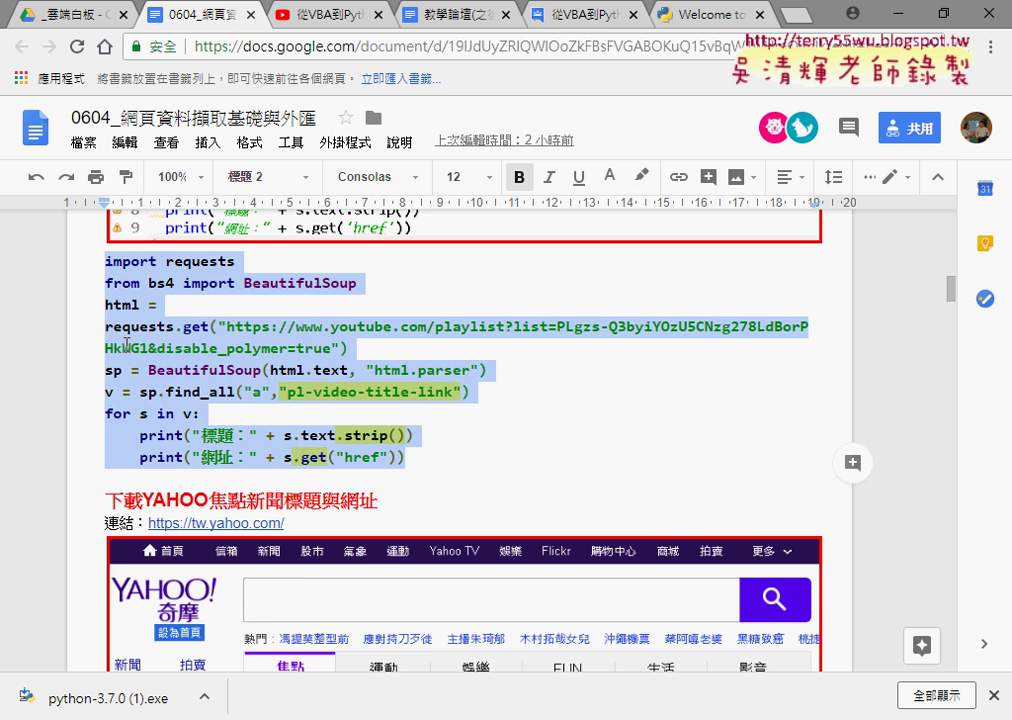
pyautogui.scroll(4, 124, 345)
pyautogui.scroll(1, 350, 335)
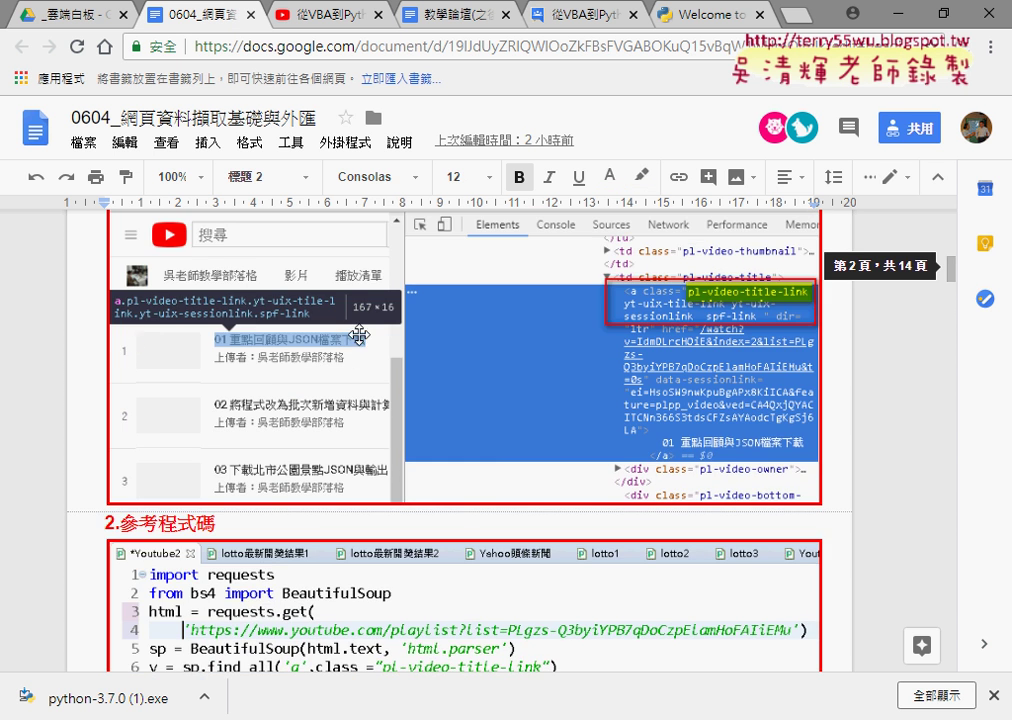
pyautogui.scroll(-1, 294, 422)
pyautogui.scroll(1, 347, 358)
pyautogui.scroll(3, 347, 358)
pyautogui.scroll(-3, 348, 356)
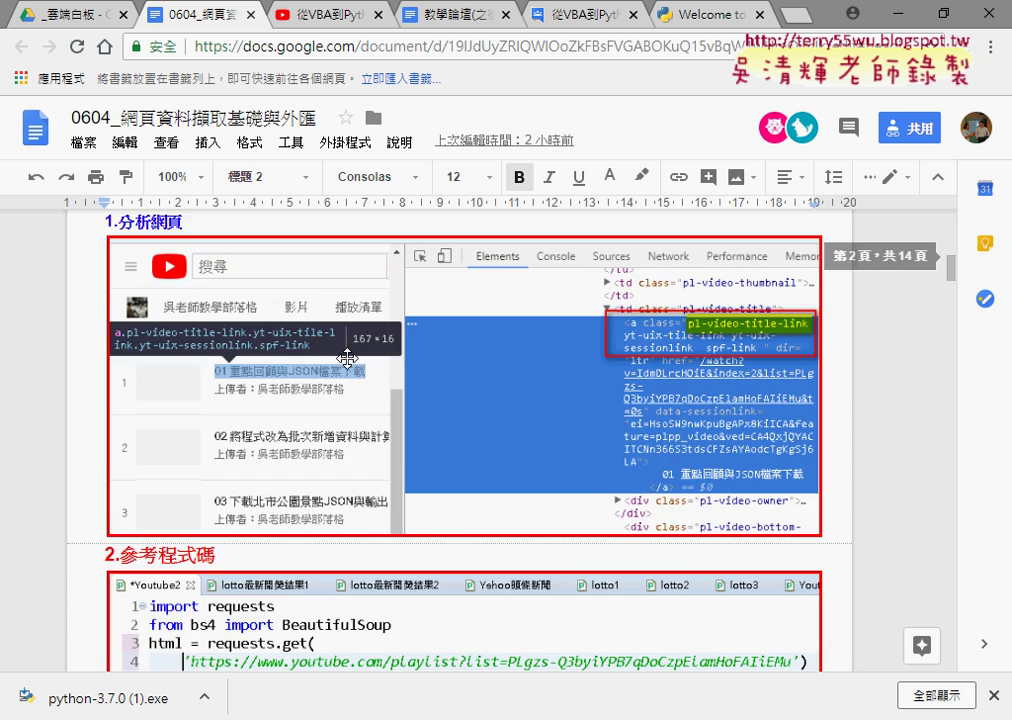
pyautogui.scroll(3, 349, 355)
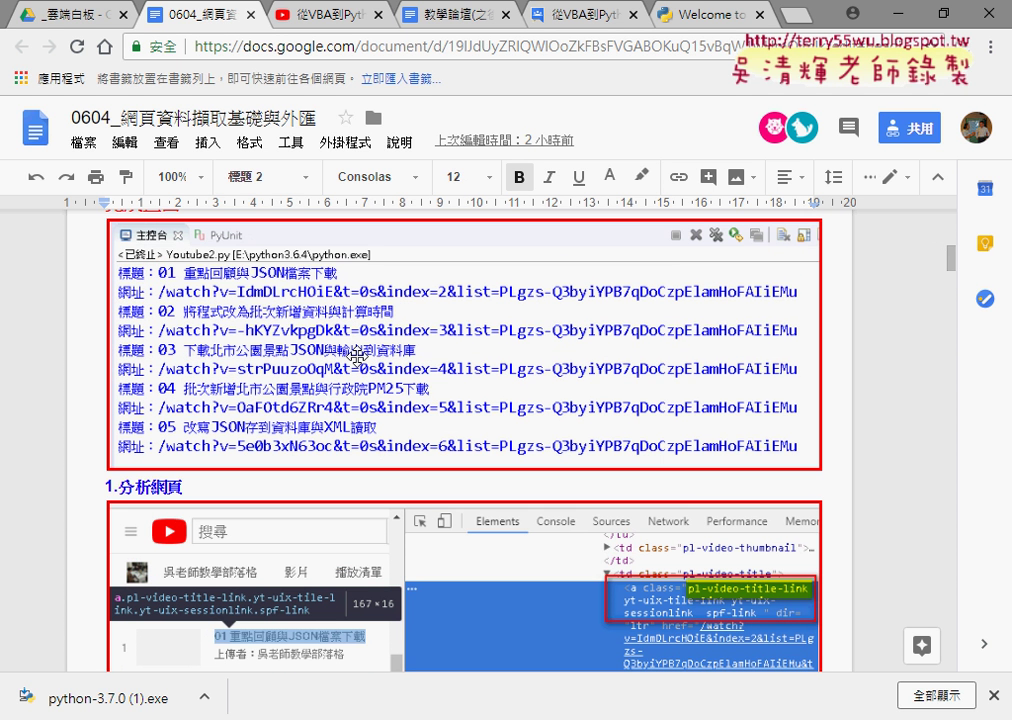